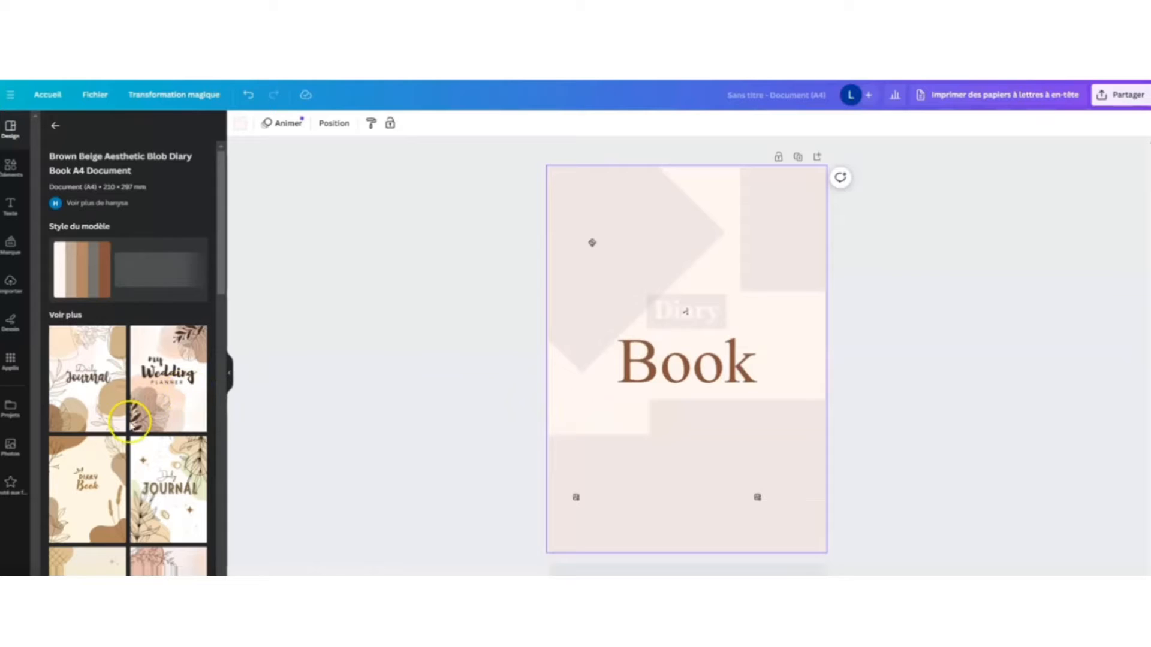
Step: Move the Book title lower on the cover and shift the leaf and blob artwork slightly to the right
click(714, 375)
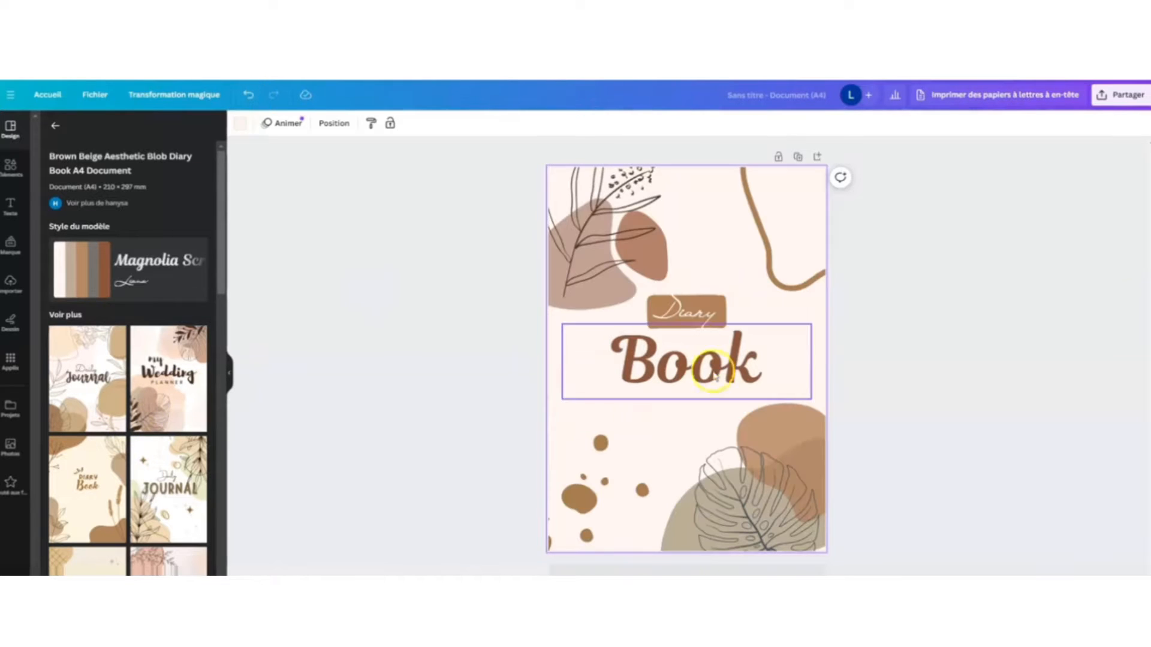
drag(679, 447, 689, 380)
mouse_move(658, 262)
mouse_down()
mouse_move(792, 269)
mouse_move(677, 263)
mouse_up()
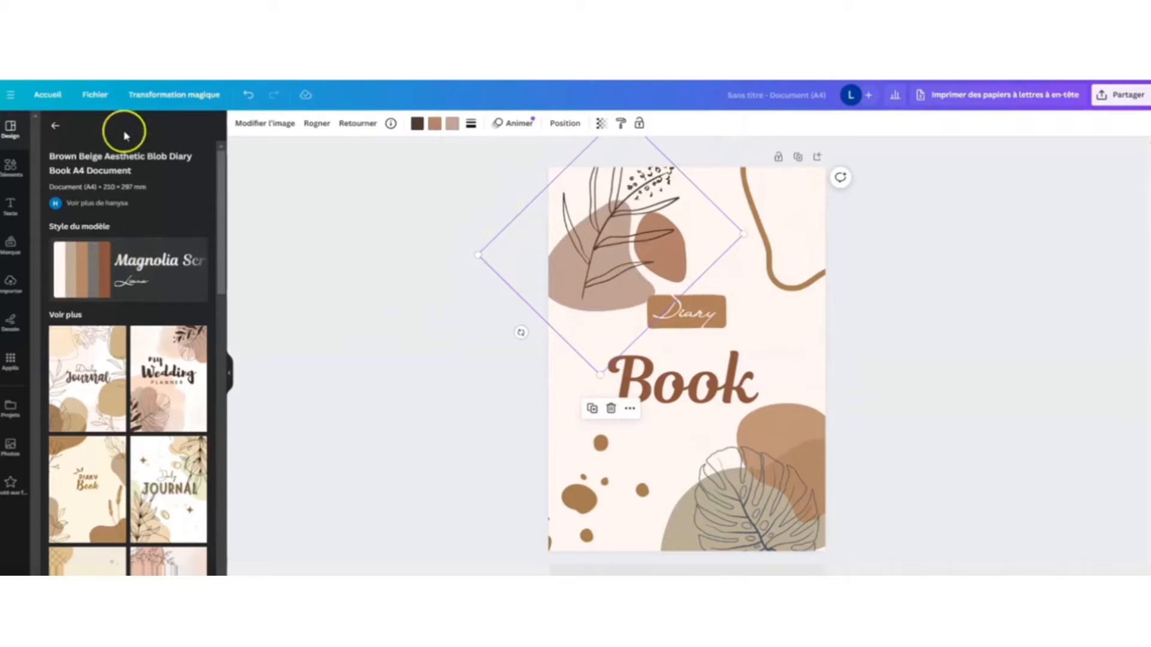
Step: Apply the favourited coffee cup template with the Bonjour title to the first page
click(55, 127)
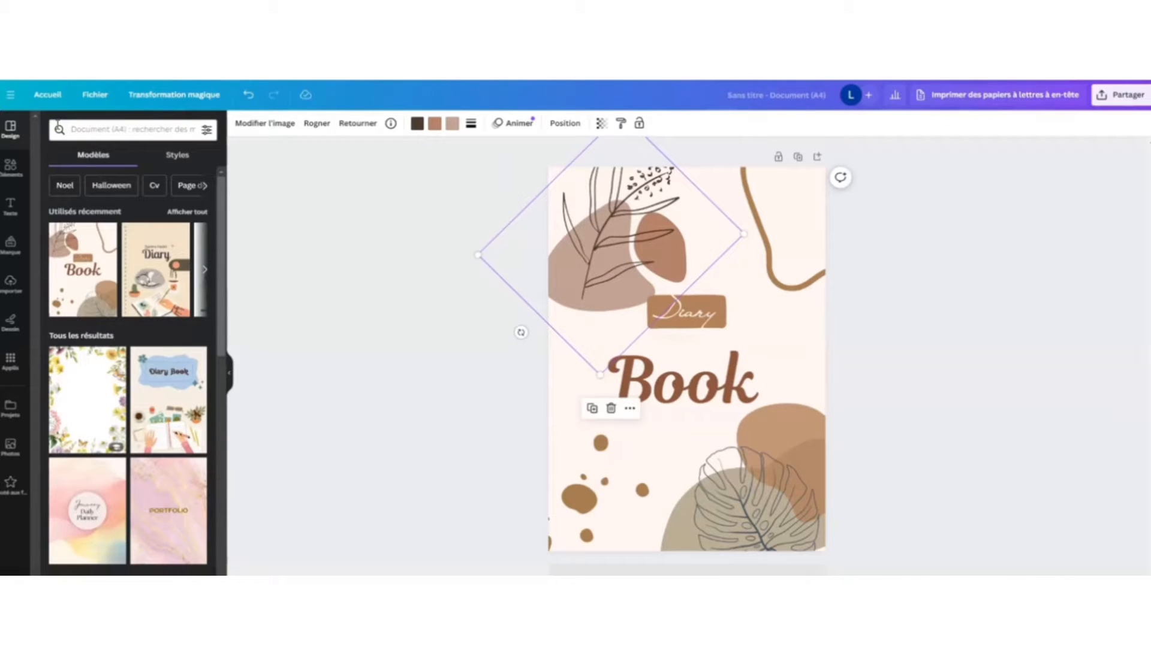
click(11, 484)
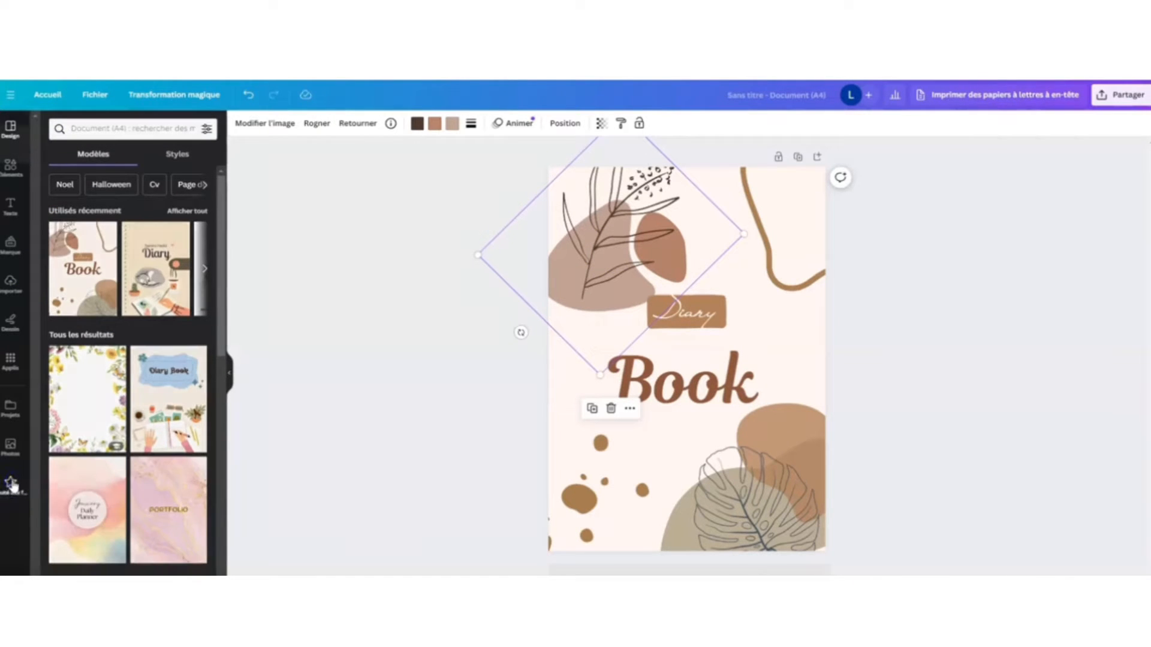
click(3, 497)
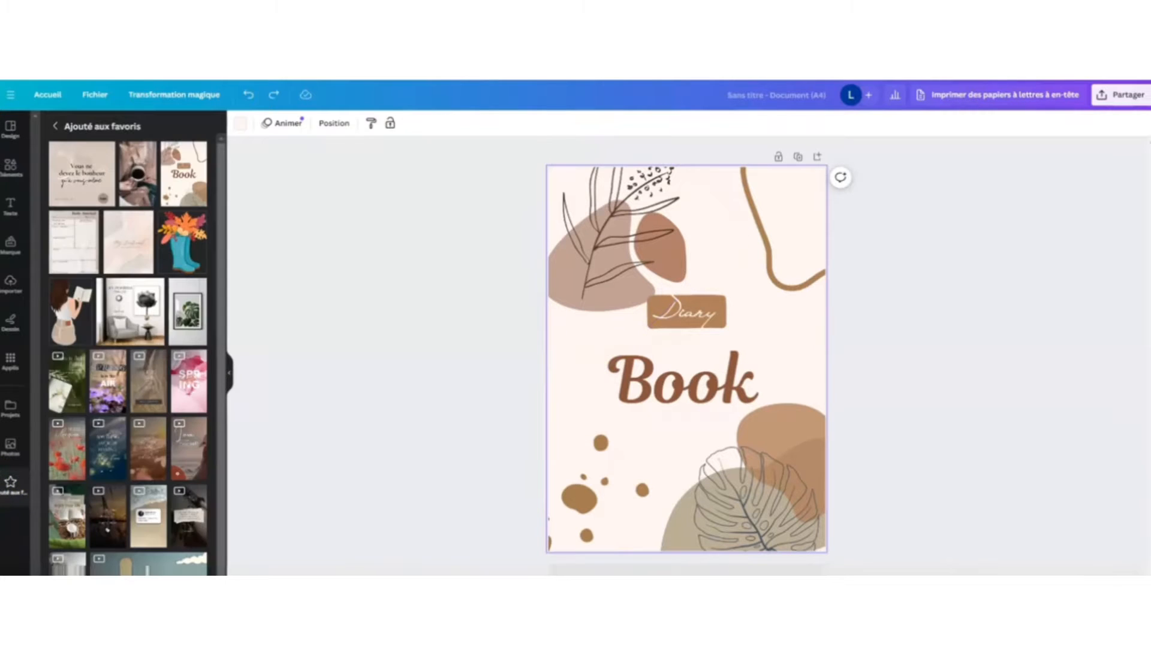
click(152, 178)
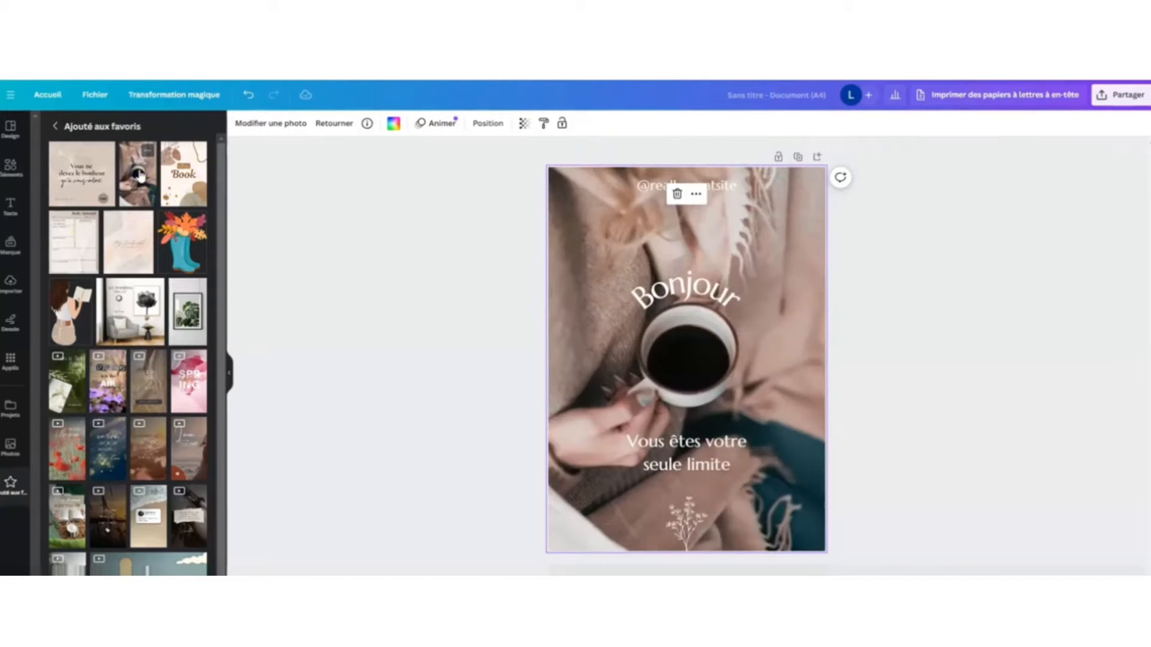
Step: Delete the text "Vous êtes votre seule limite" and enlarge the flower drawing, placing it in the cover's lower-right area
click(698, 459)
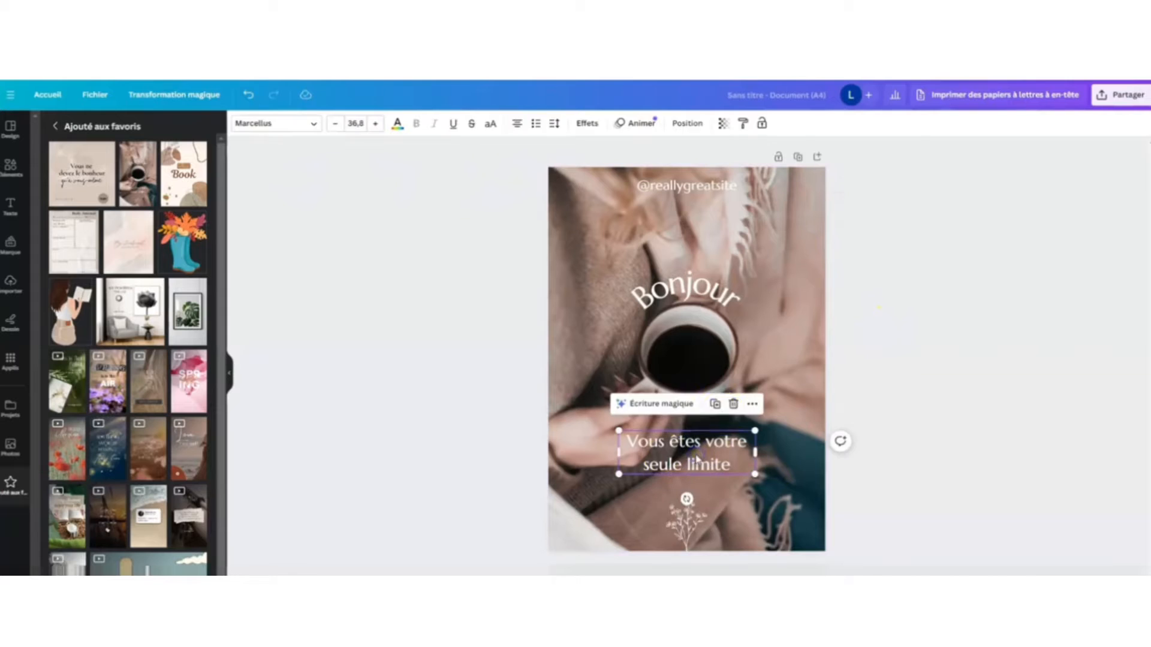
click(735, 406)
drag(694, 505, 694, 400)
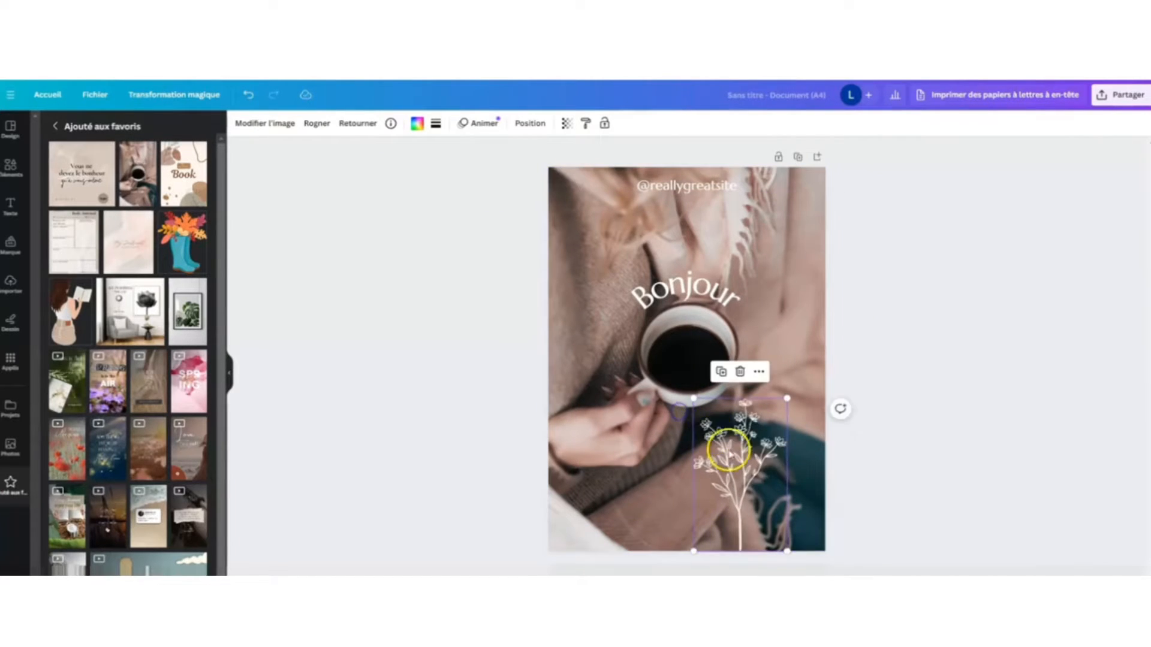
drag(732, 452, 755, 452)
Step: Replace the curved Bonjour title with "Reading Journal"
double_click(671, 288)
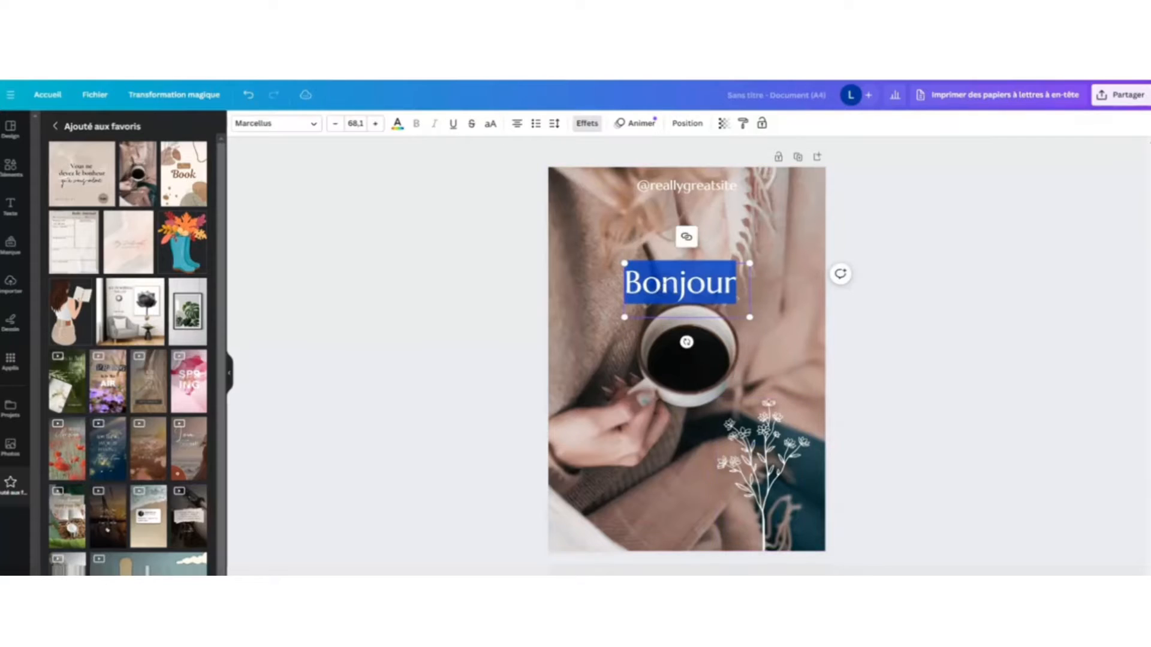
text(Reading)
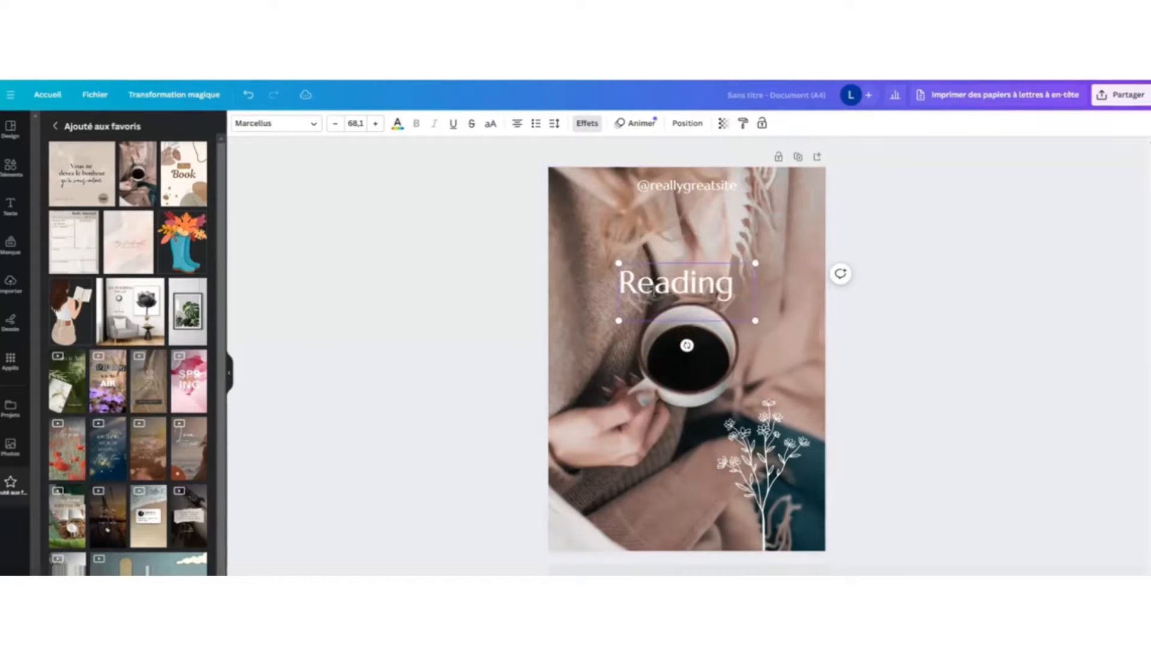
text( Journal)
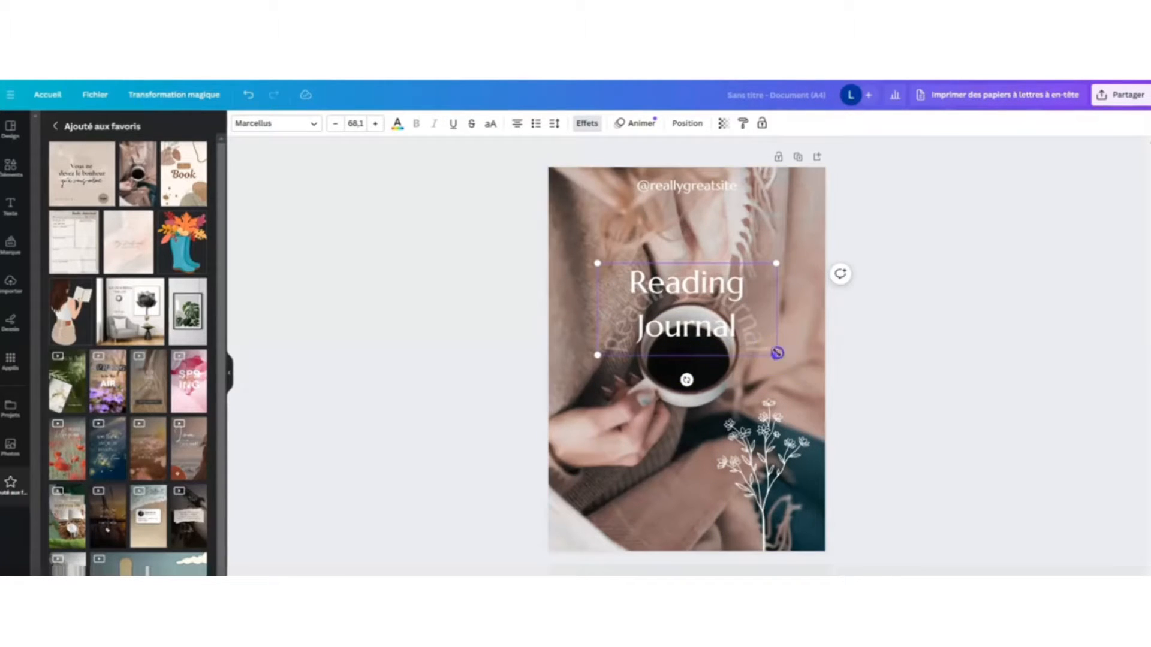
Step: Enlarge the curved title to font size 109 and centre it across the cover above the coffee cup
drag(776, 347, 798, 365)
click(878, 372)
mouse_move(689, 301)
mouse_down()
mouse_move(664, 294)
mouse_move(681, 286)
mouse_up()
drag(590, 350, 515, 415)
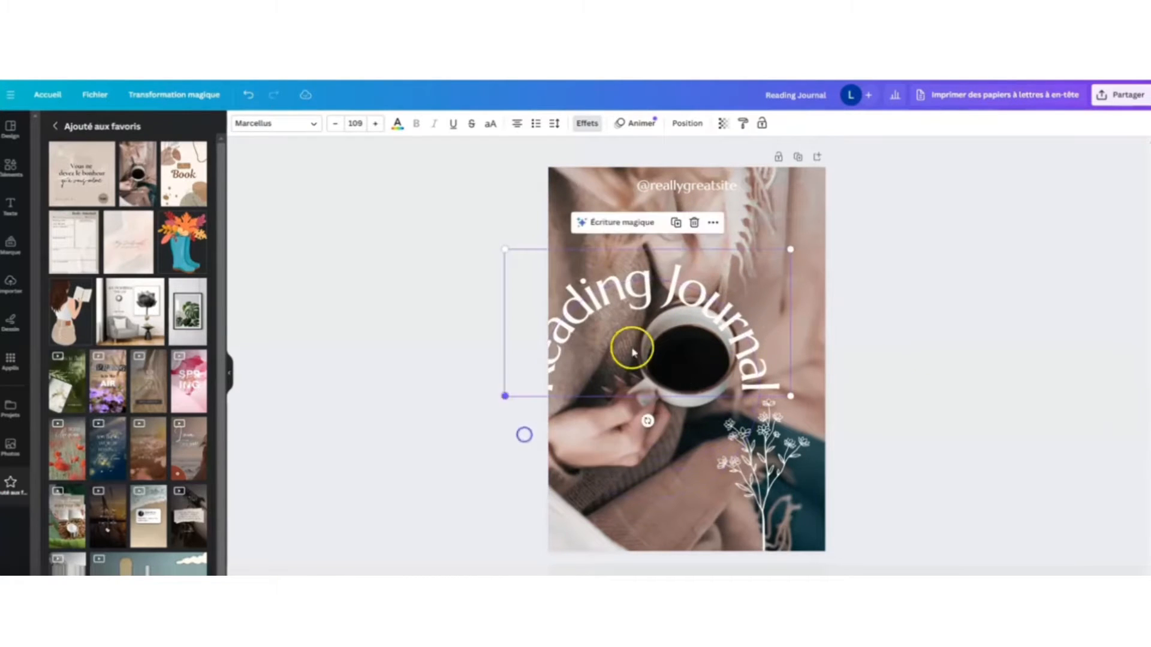
drag(641, 304, 682, 283)
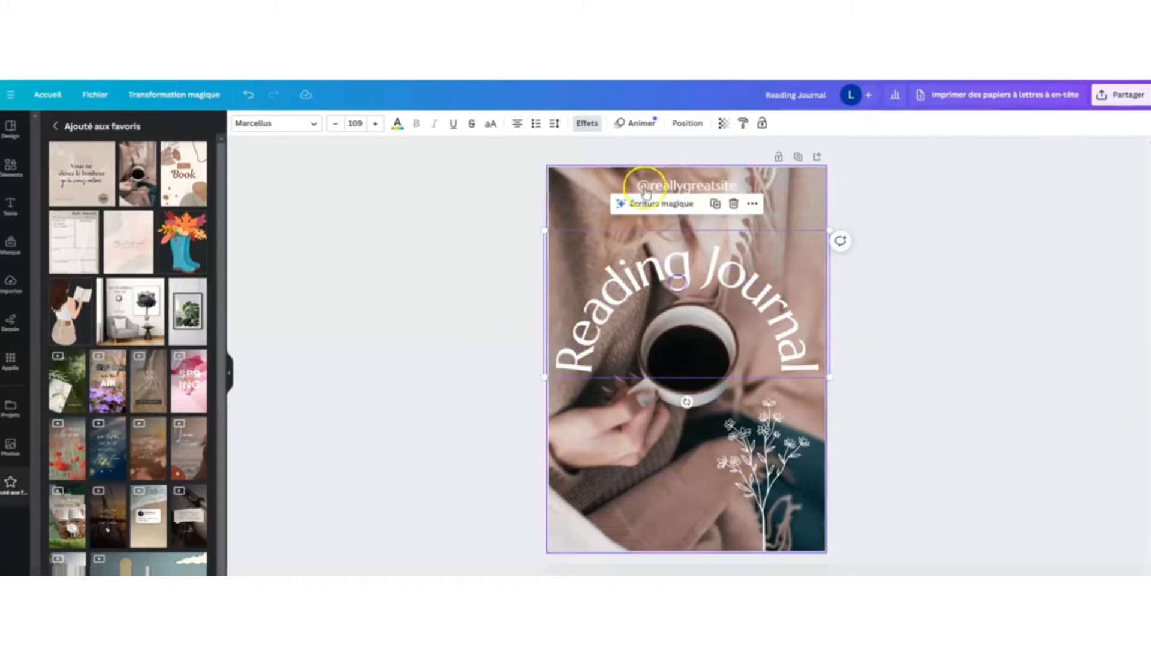
double_click(685, 186)
drag(651, 185, 717, 186)
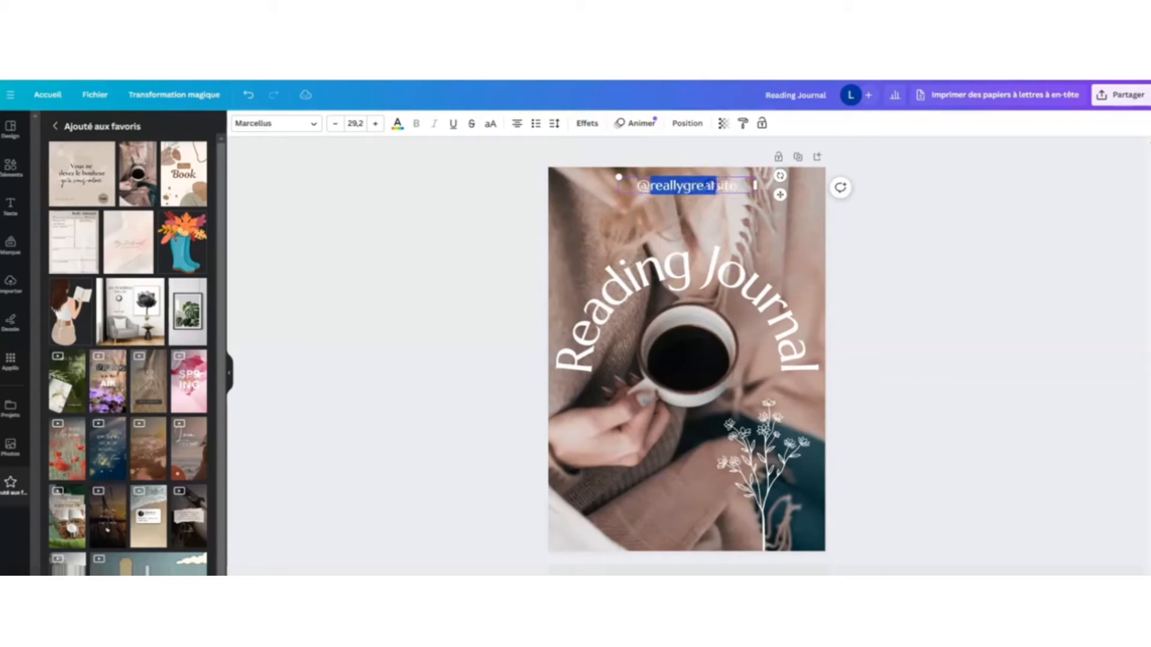
text(poeme)
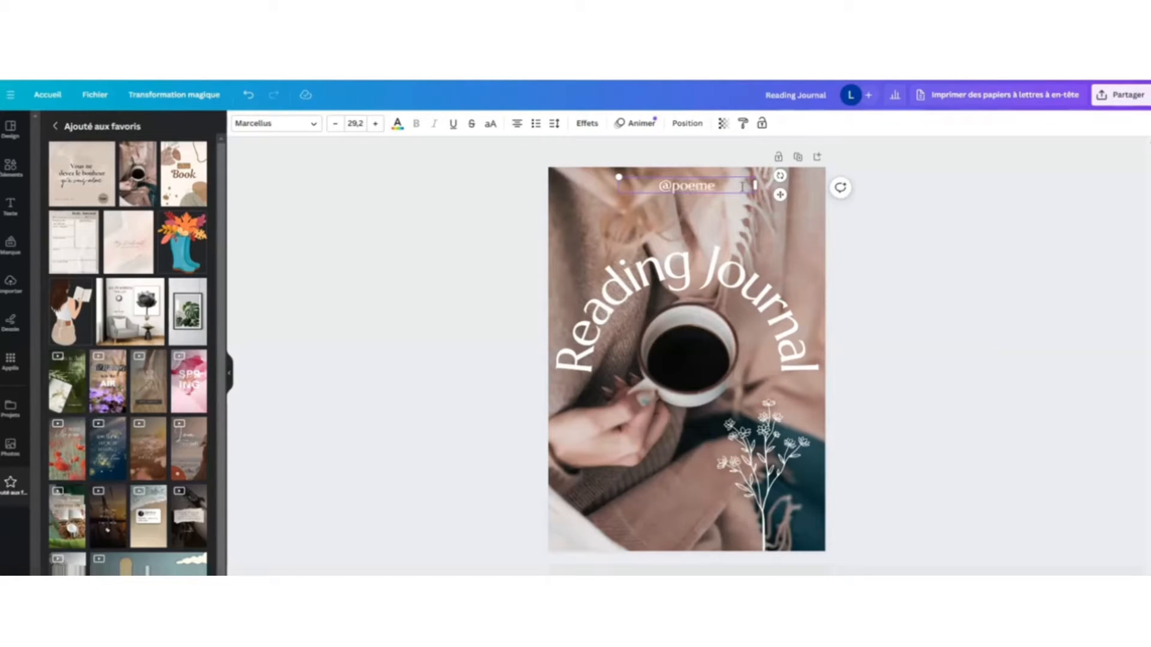
text(penandpaper)
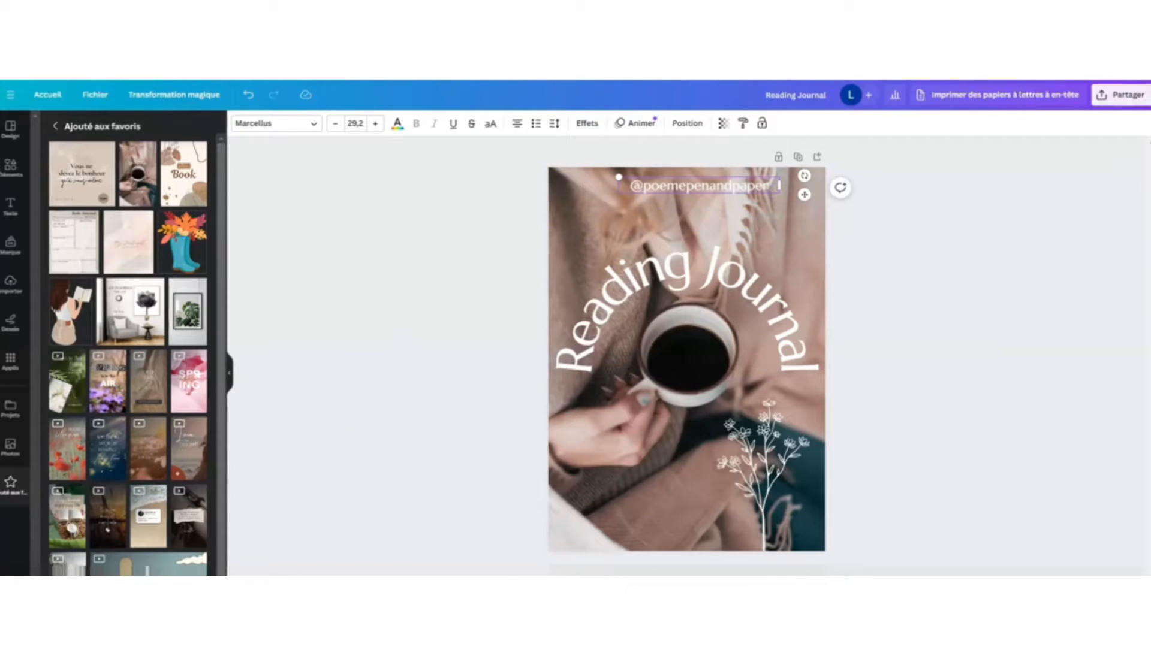
Step: Set the background of page 2 to the light dusty-rose colour from the photo palette
click(646, 573)
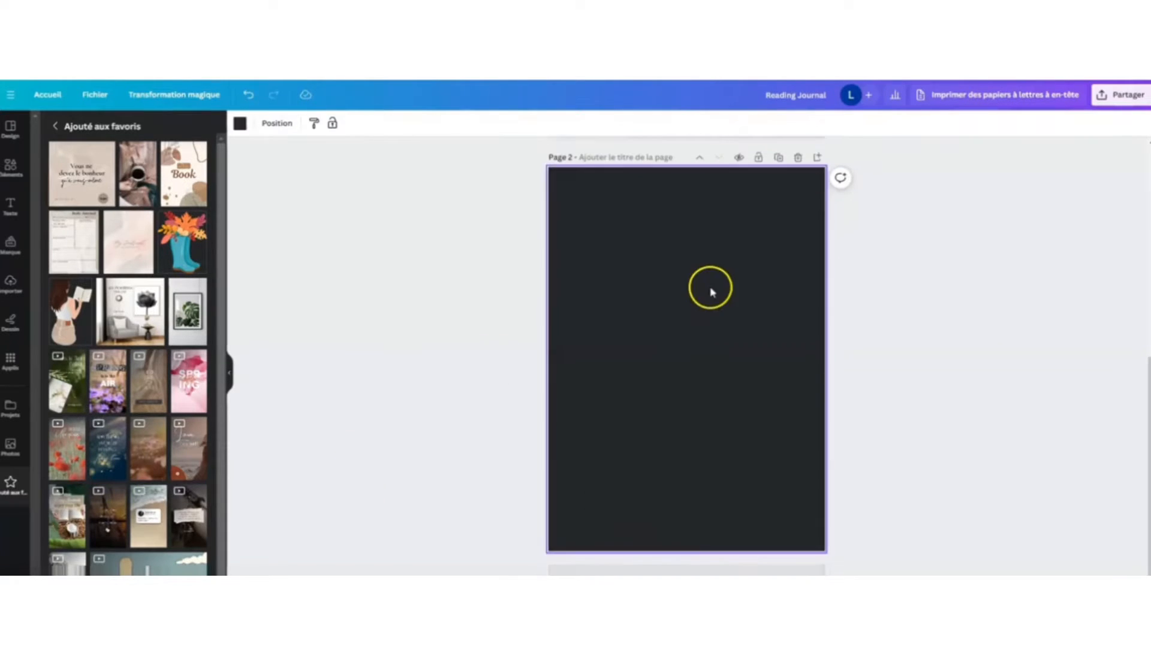
click(239, 122)
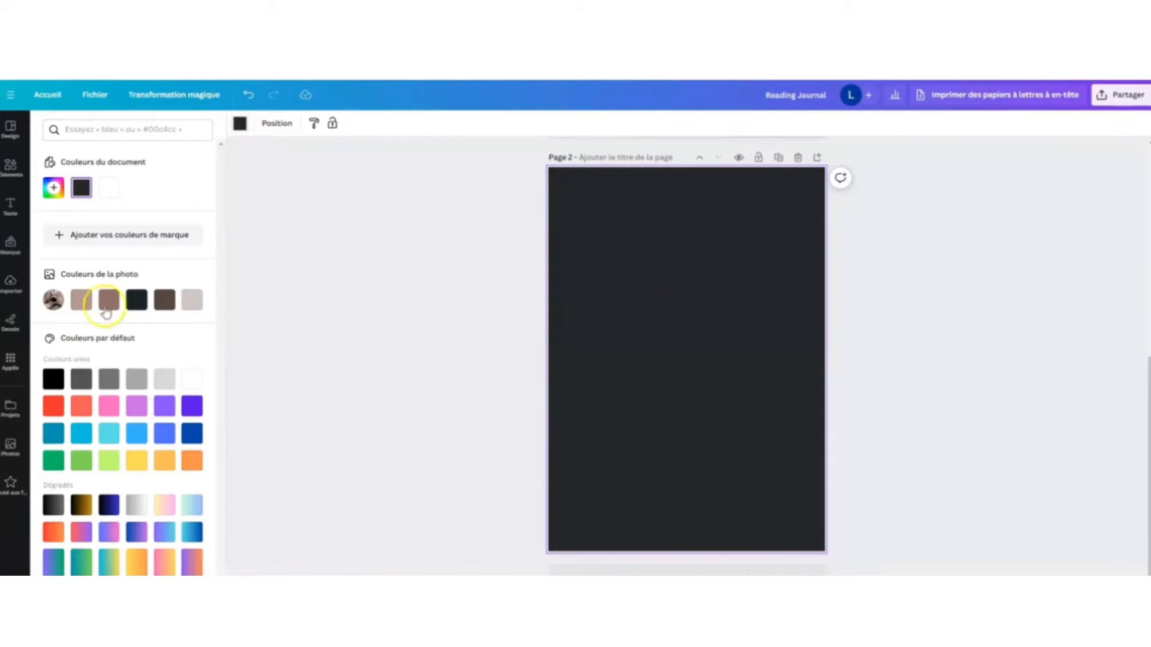
click(79, 299)
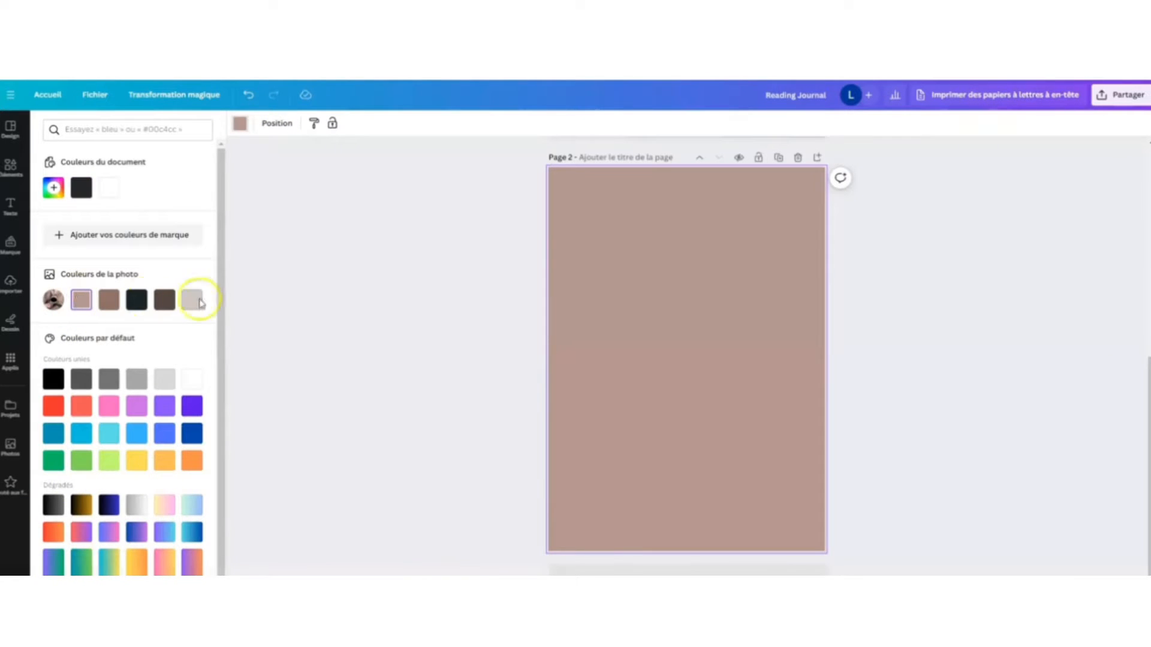
Step: Insert the bookshelf drawing from the uploaded images onto page 2
click(9, 287)
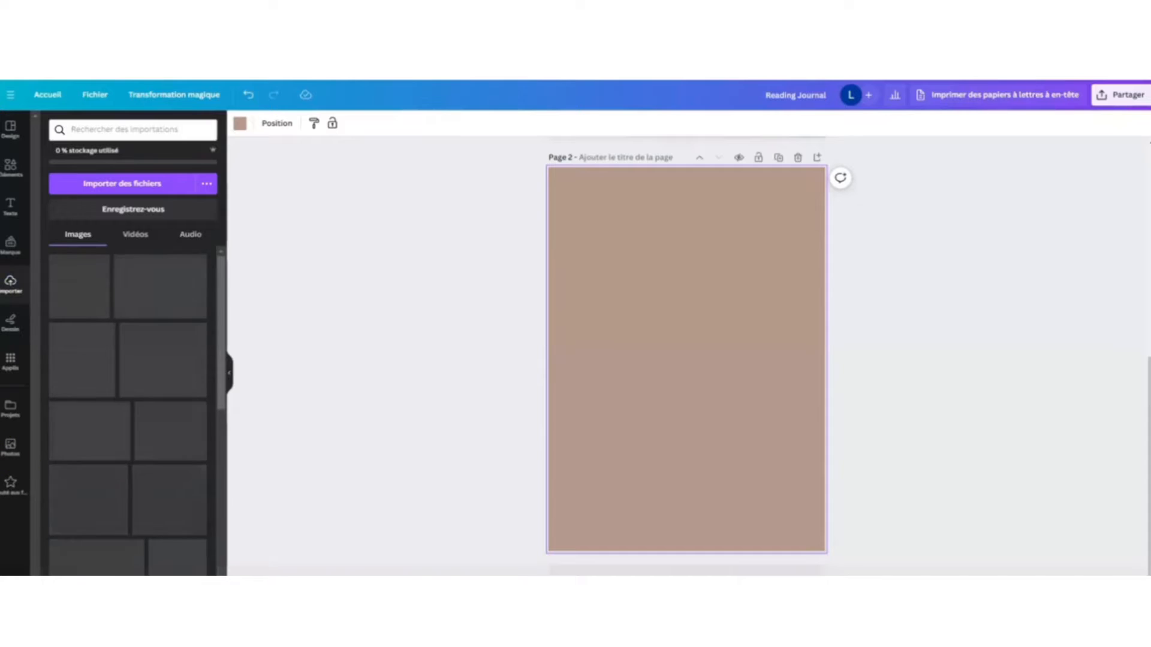
scroll(135, 292, down, 2)
scroll(135, 292, up, 1)
click(66, 375)
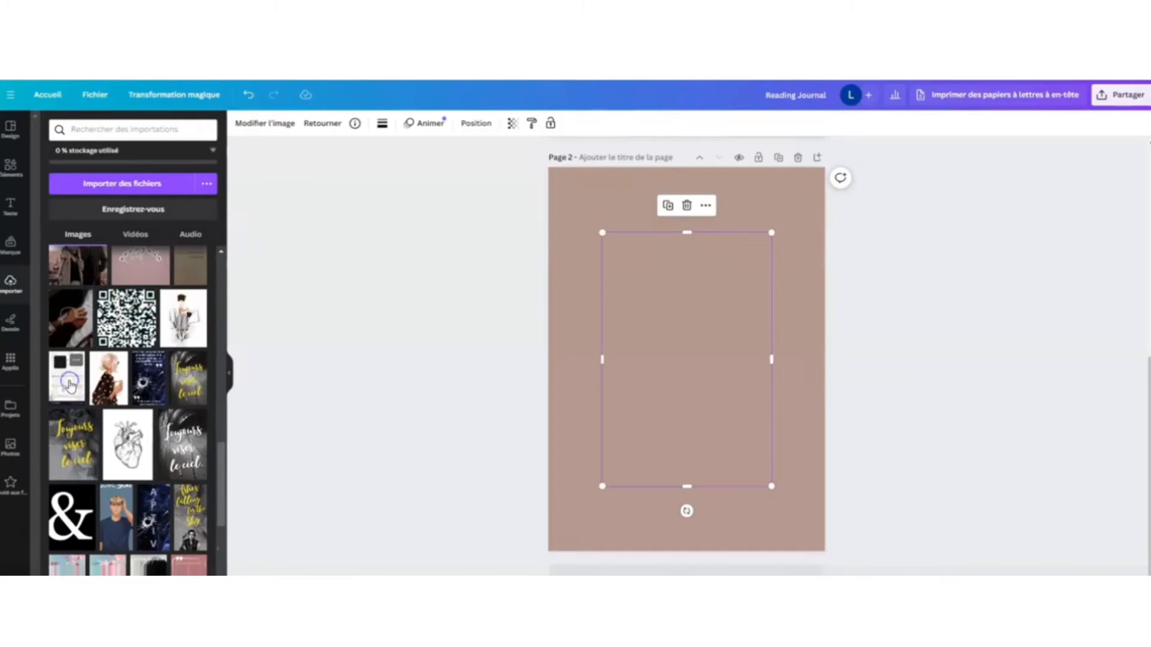
Step: Crop the bookshelf image to remove the dark VectorStock banner along its lower edge
click(270, 123)
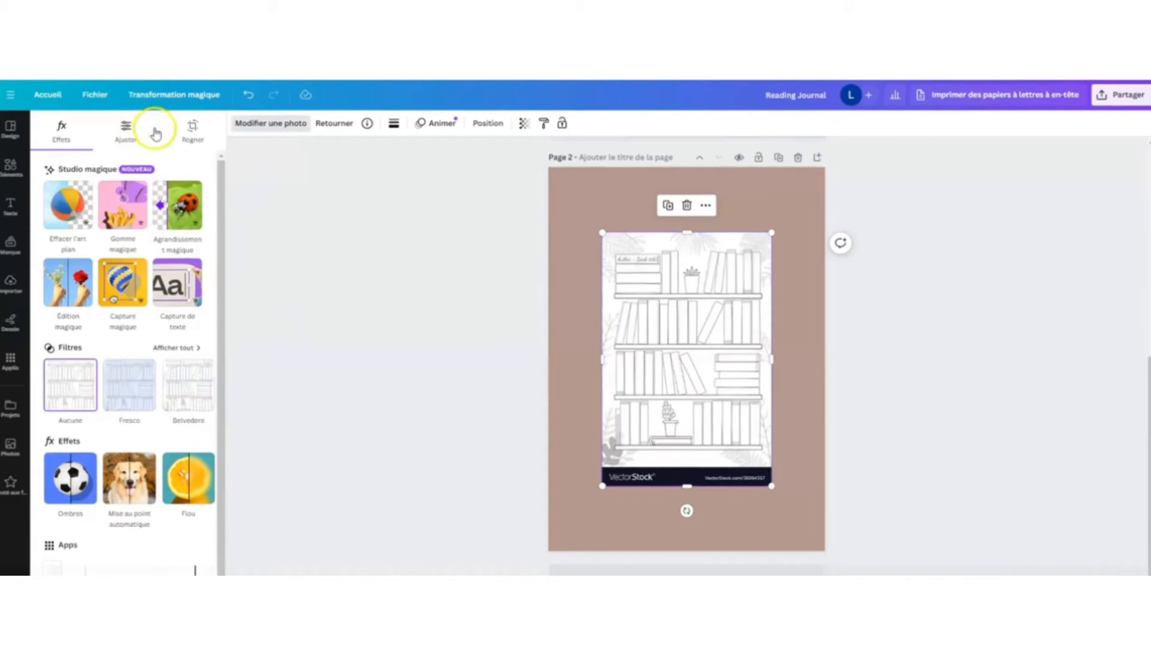
click(196, 127)
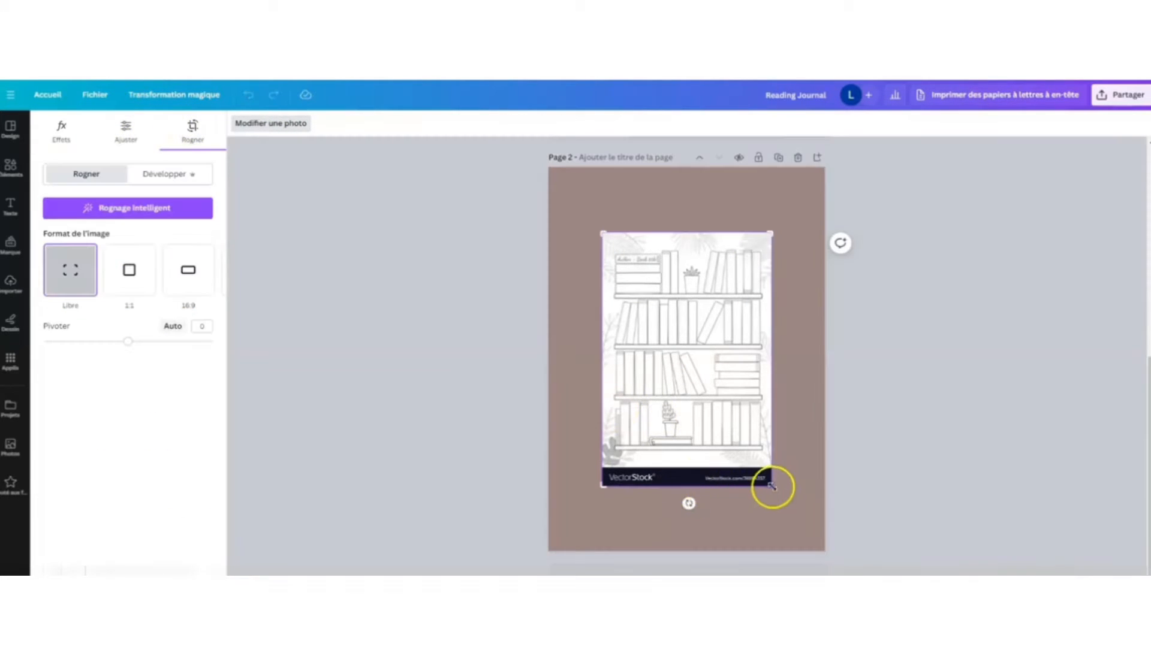
drag(771, 486, 774, 465)
click(809, 415)
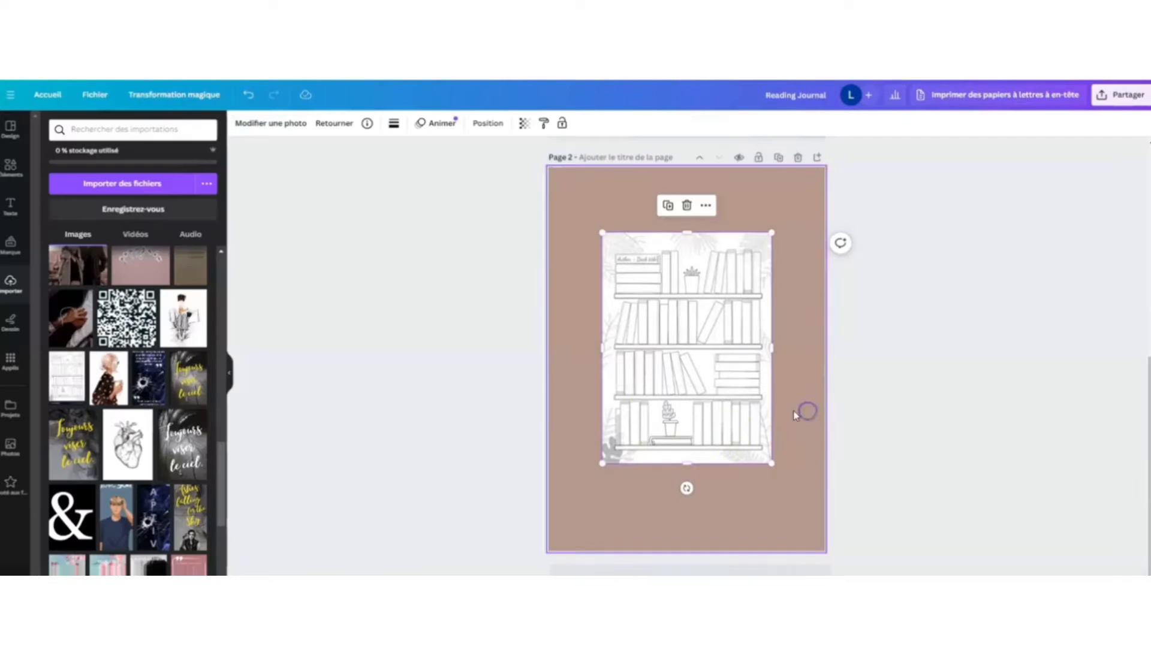
Step: Enlarge the bookshelf image to nearly fill page 2 and centre it, leaving a coloured border around it
drag(772, 232, 806, 185)
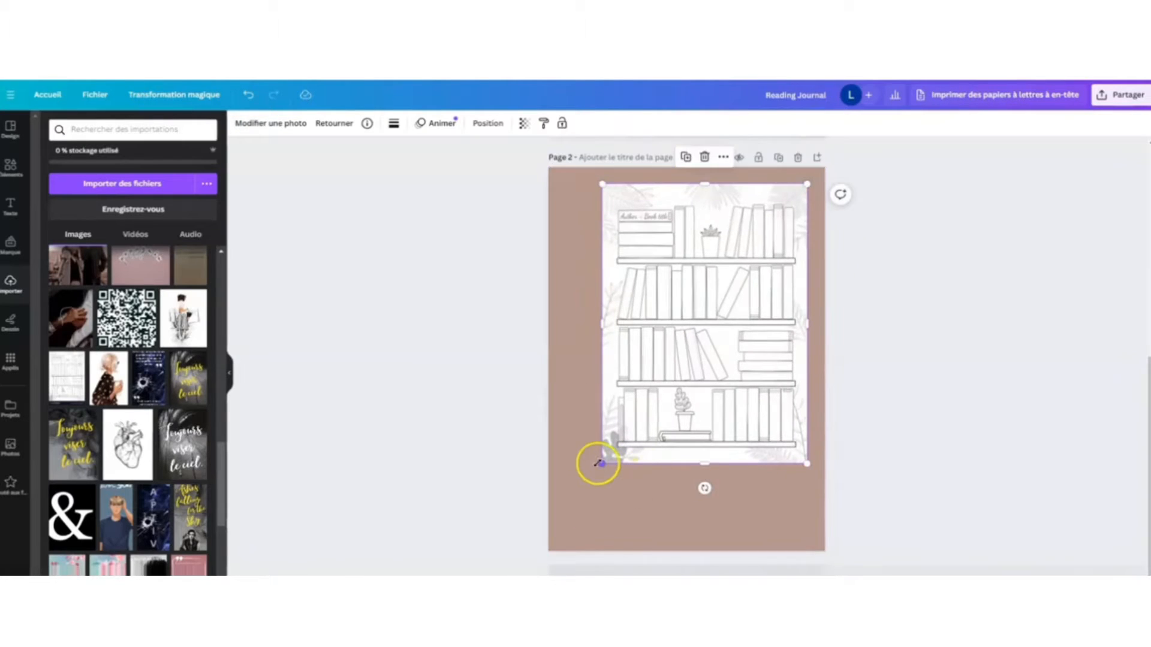
drag(604, 462, 564, 515)
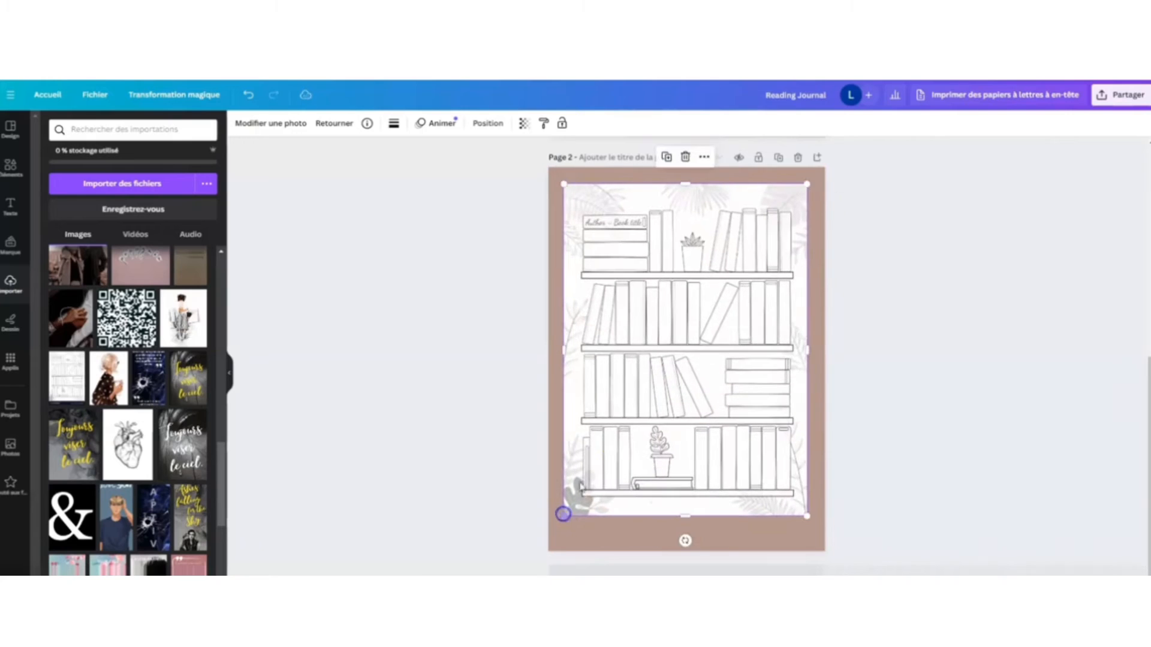
drag(672, 406, 676, 418)
Step: Add the uploaded illustration of the woman holding a coffee cup to page 2 and remove its background
scroll(95, 391, up, 10)
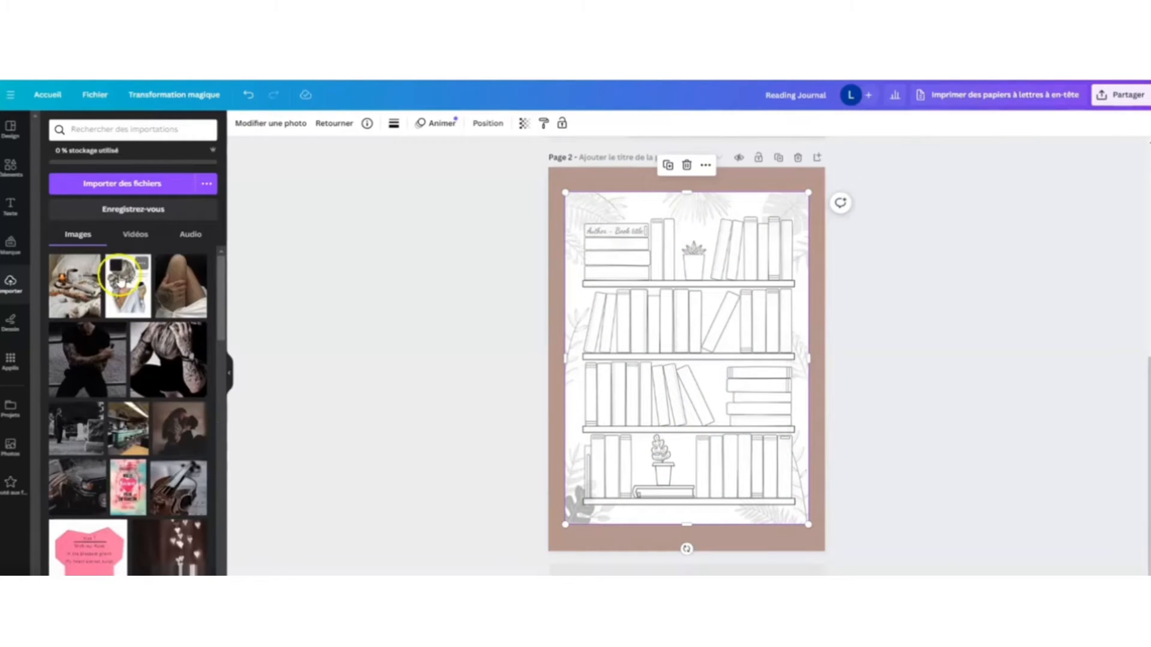
click(128, 286)
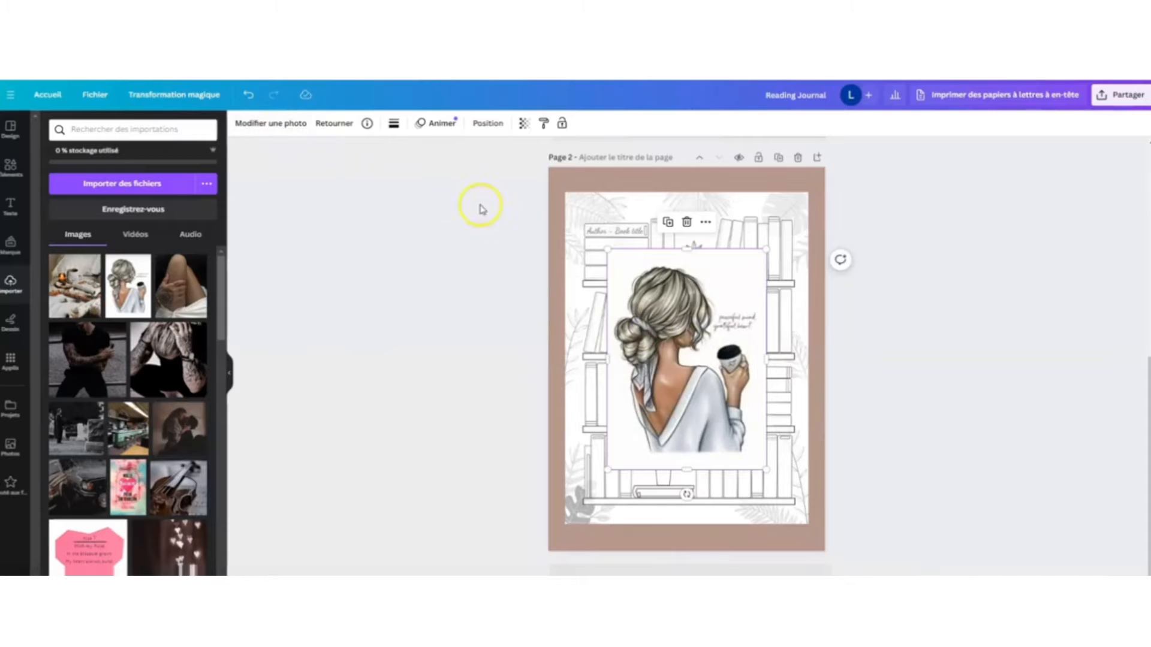
click(262, 125)
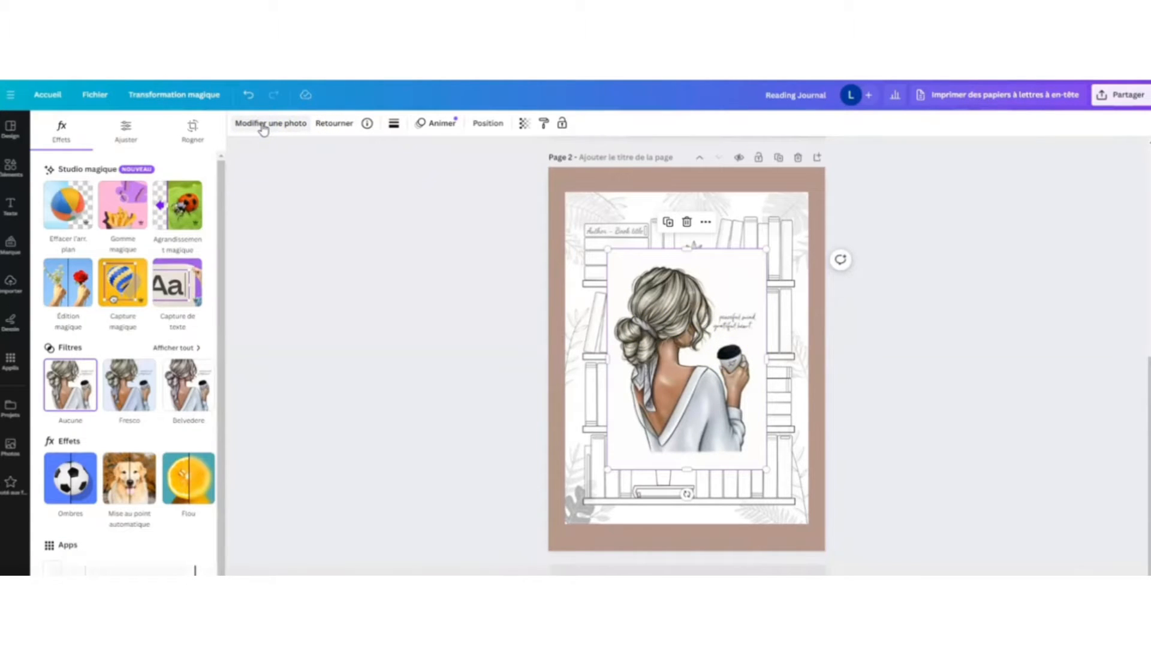
click(69, 206)
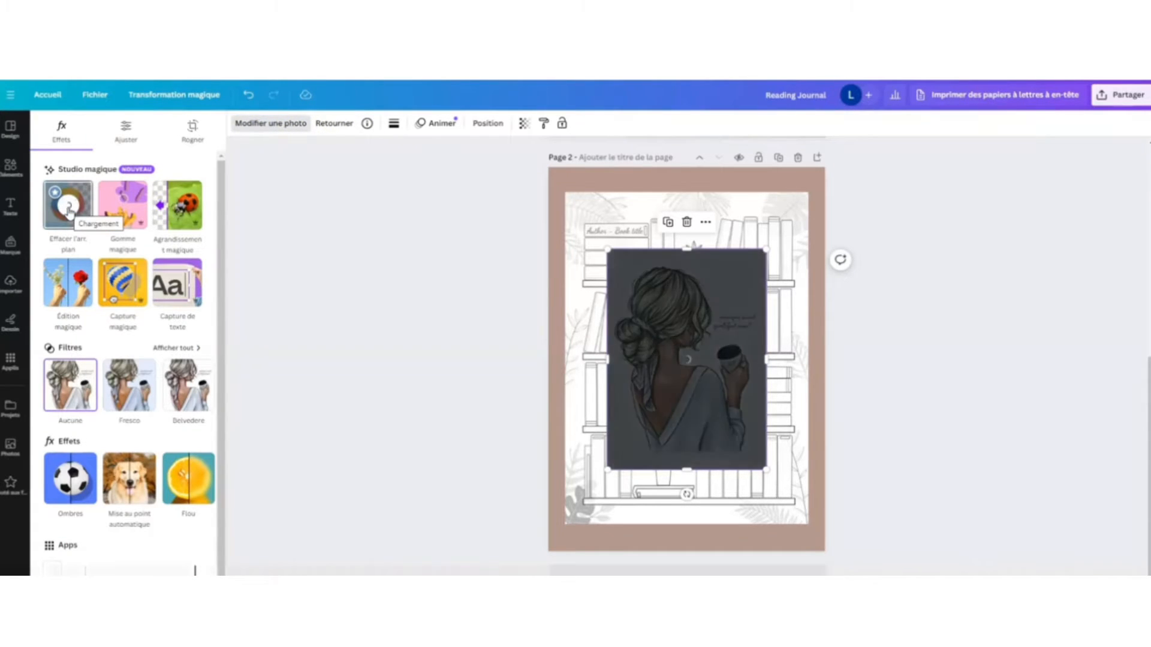
Step: Shrink the woman illustration and place it in the lower-left corner of page 2
drag(720, 362, 651, 459)
drag(698, 349, 630, 454)
drag(594, 520, 605, 511)
Step: Search the elements for "plante", add the potted monstera illustration, and place it at a small size on the upper shelf
click(6, 168)
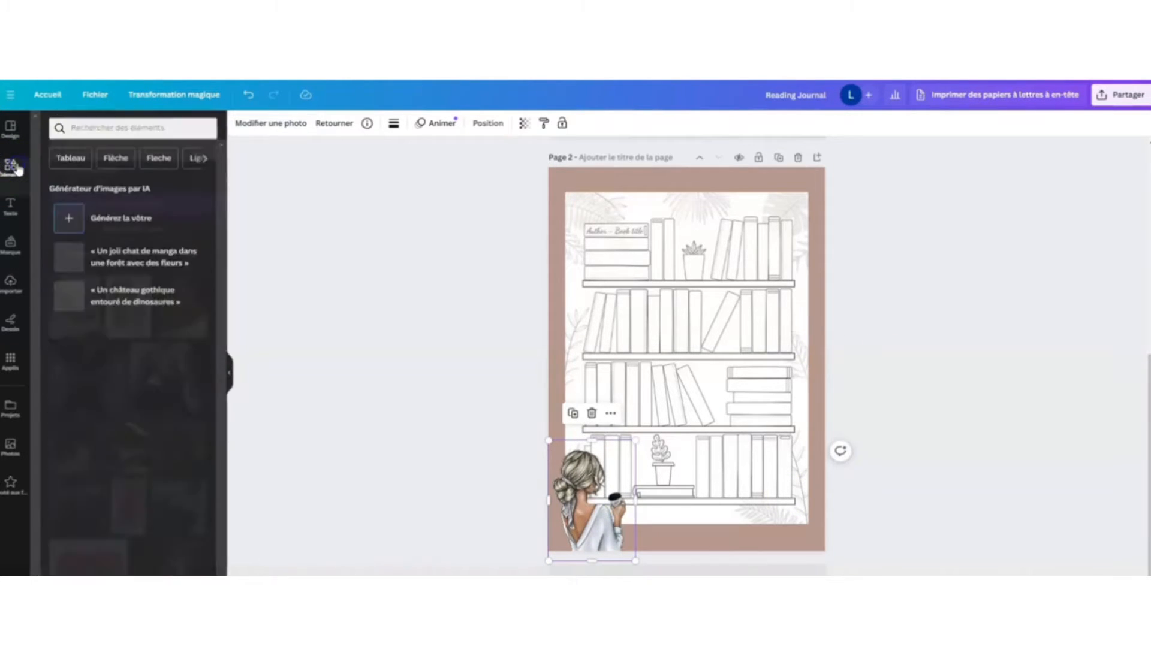
click(107, 129)
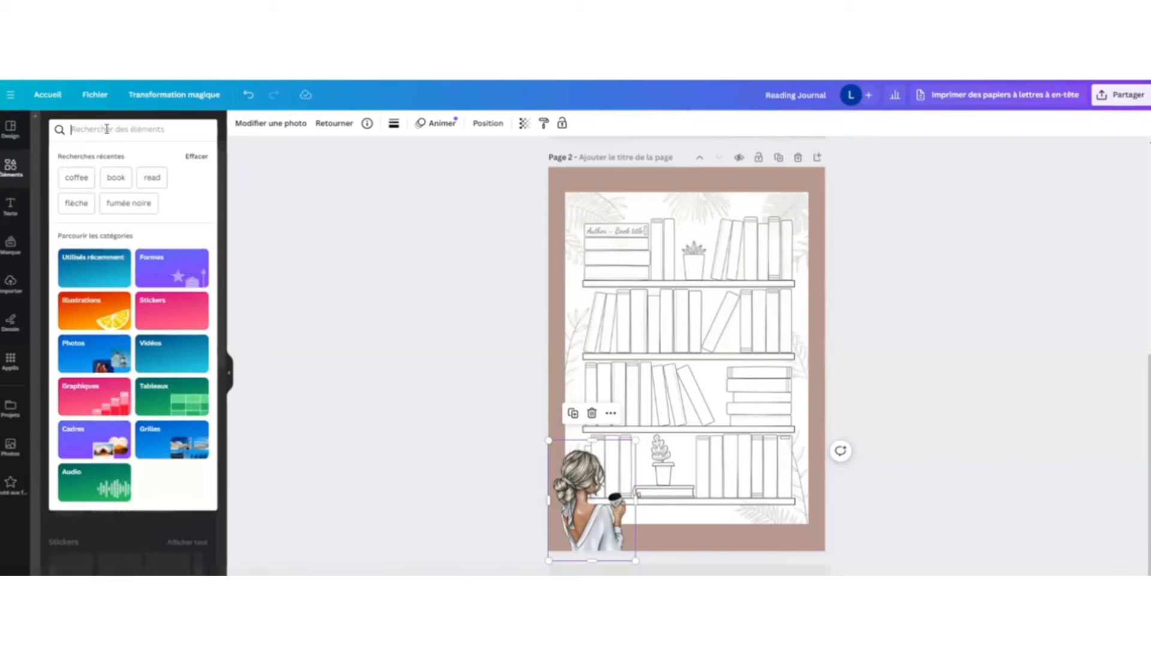
text(plante)
click(89, 226)
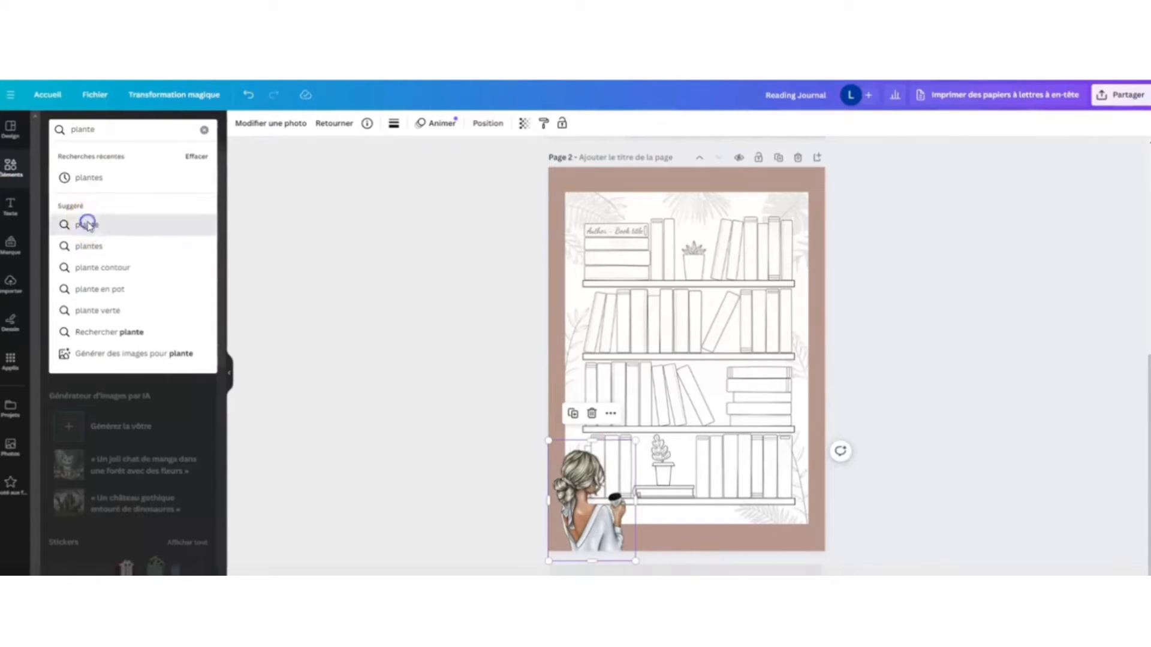
click(70, 246)
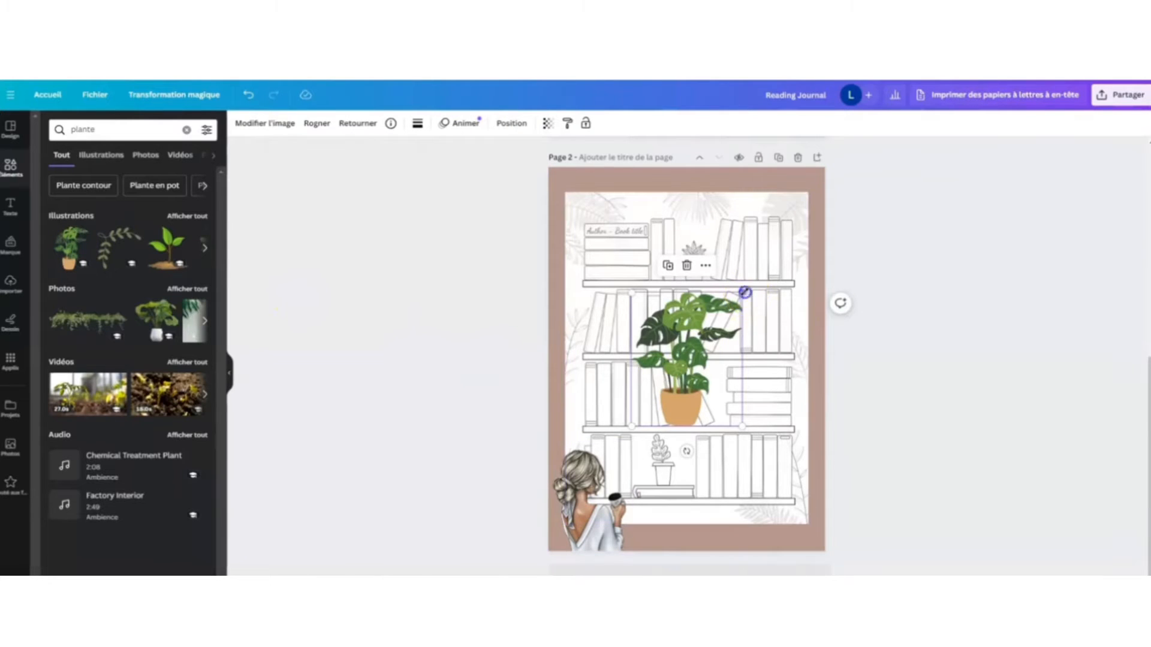
drag(743, 293, 743, 264)
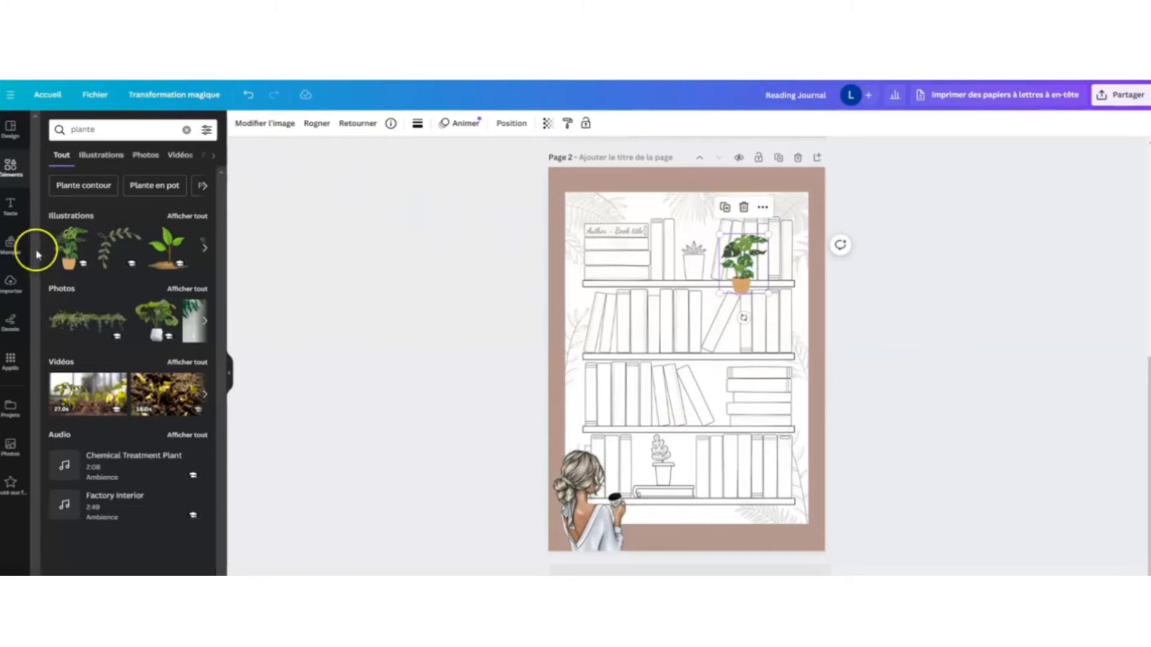
Step: Search the elements for "rectangle", add a rectangle shape, and size it over the drawn plant on the upper shelf
click(70, 130)
text(rec)
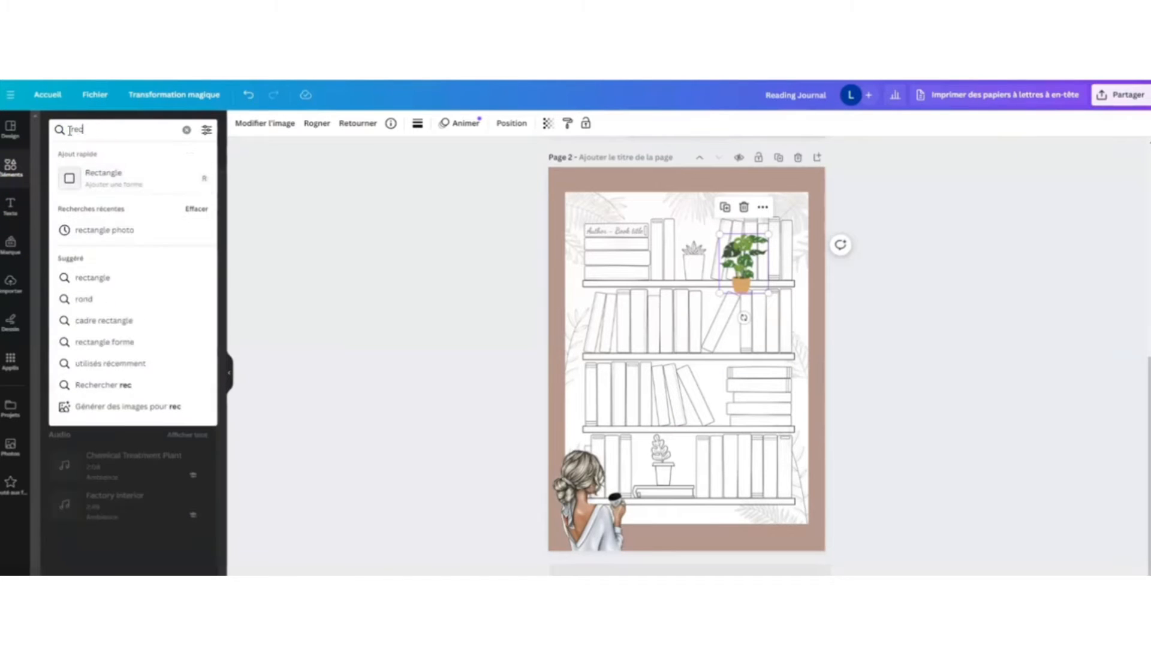
text(tangle)
key(Return)
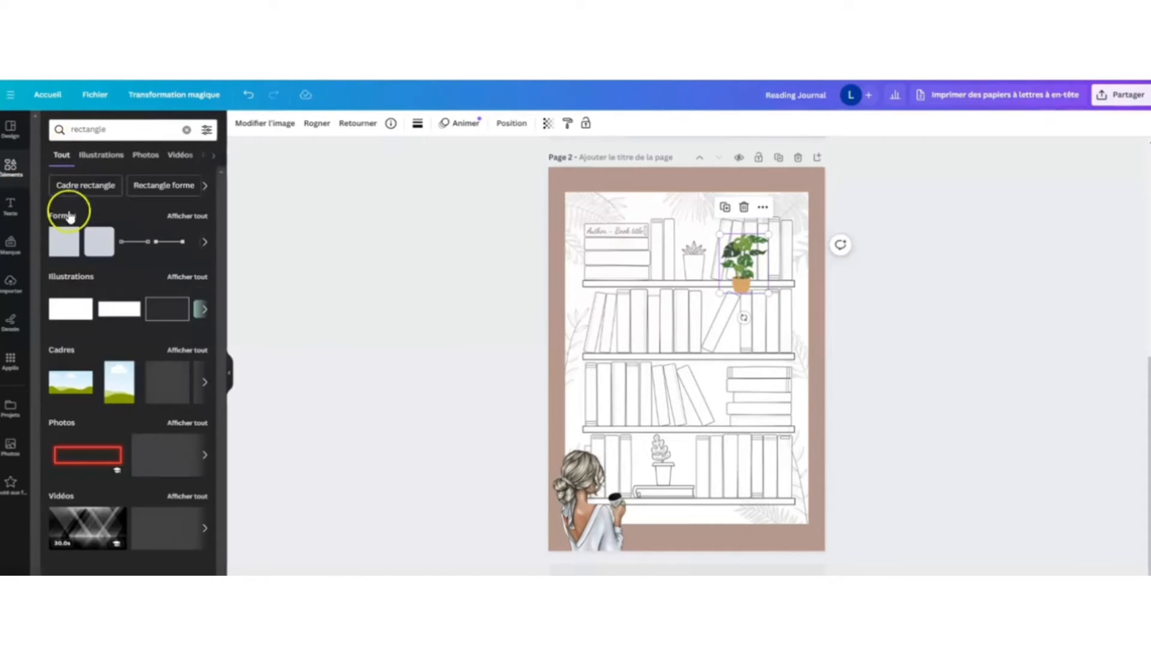
click(113, 246)
drag(729, 359, 695, 222)
click(708, 332)
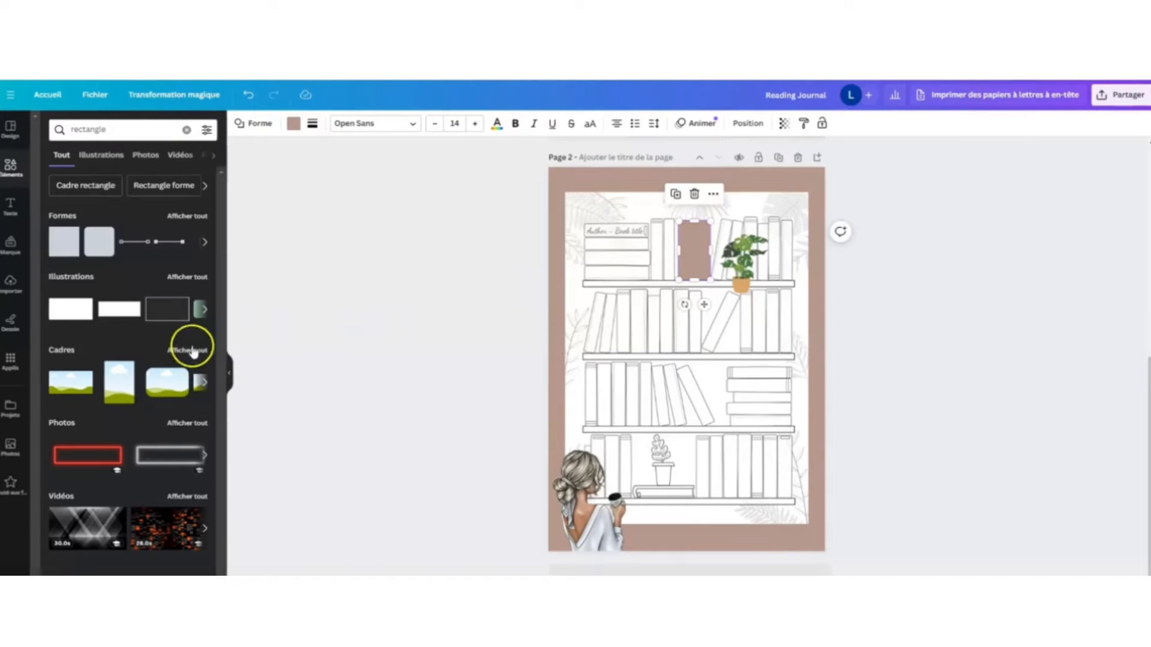
Step: Fill the rectangle on the upper shelf with the near-white colour taken from the bookshelf image
click(294, 125)
click(75, 301)
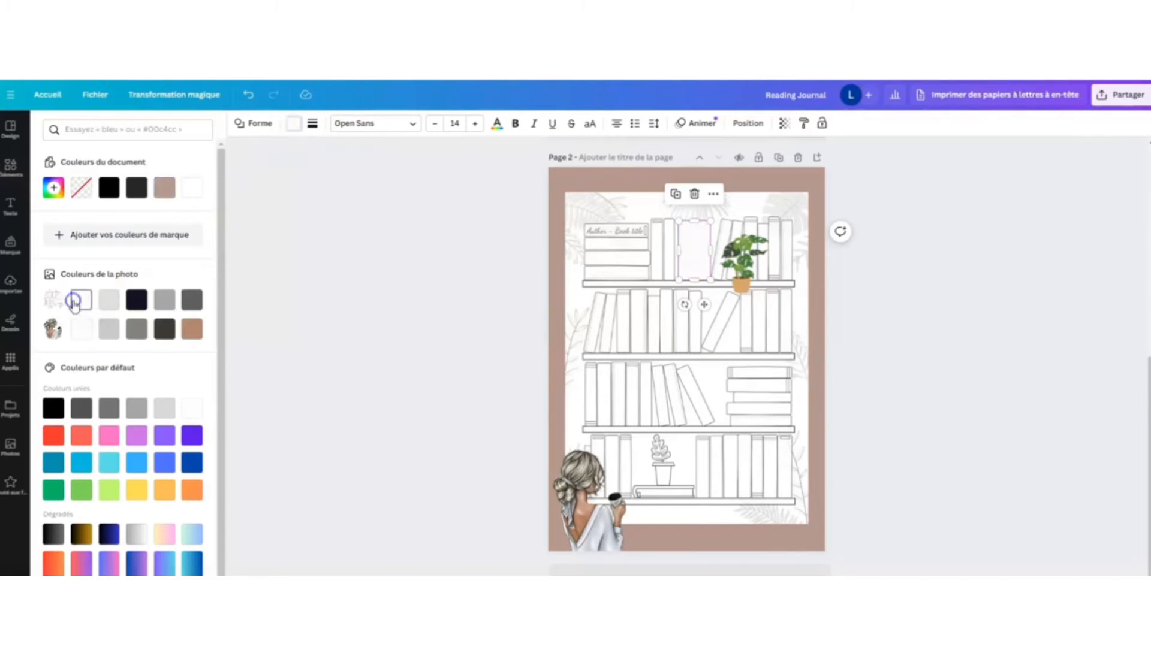
click(897, 296)
Step: Move the monstera onto the white rectangle and reorder the layers with the monstera frontmost, then the rectangle, then the bookshelf
click(755, 314)
drag(736, 262, 704, 249)
click(511, 123)
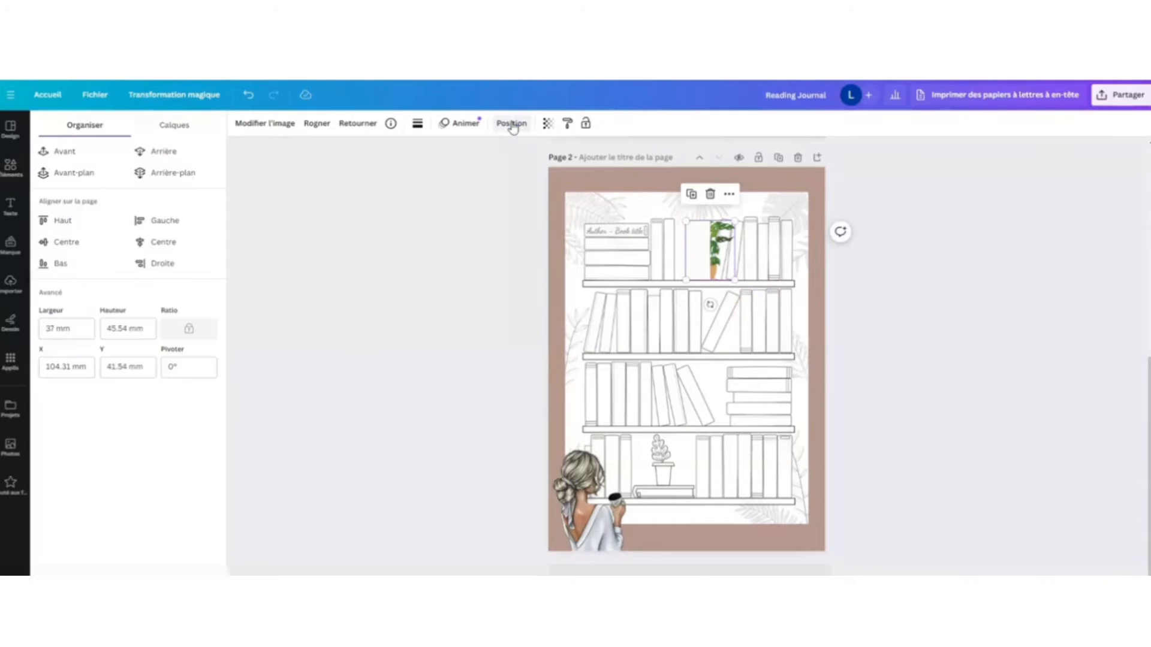
click(173, 124)
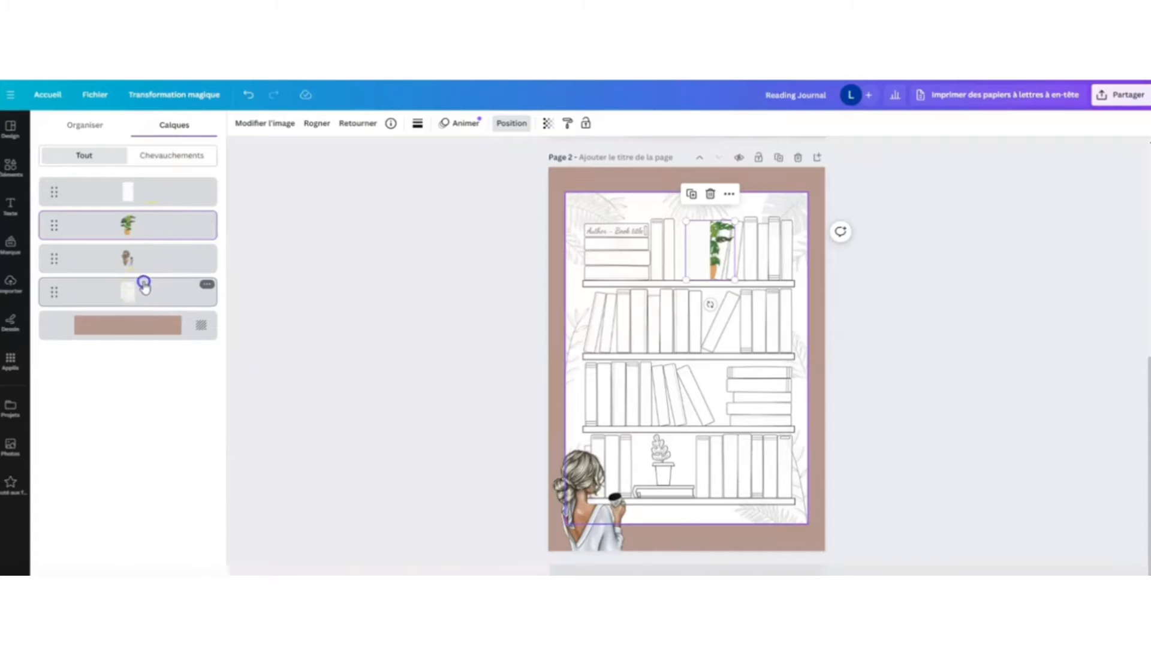
drag(144, 286, 144, 212)
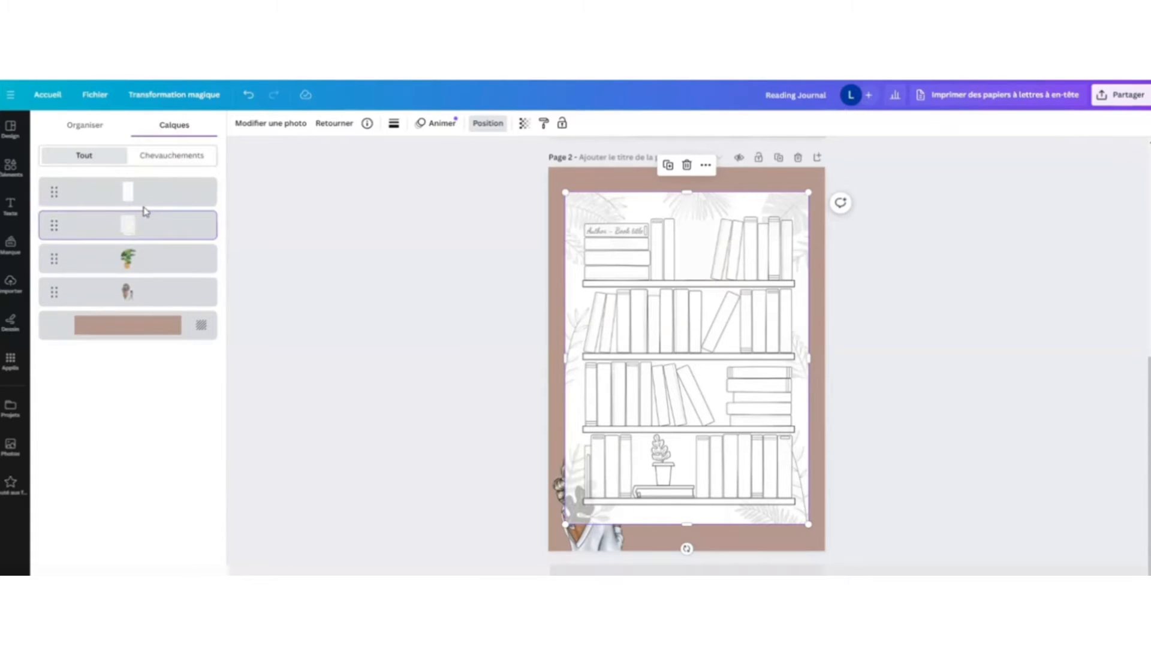
drag(133, 258, 134, 182)
click(773, 282)
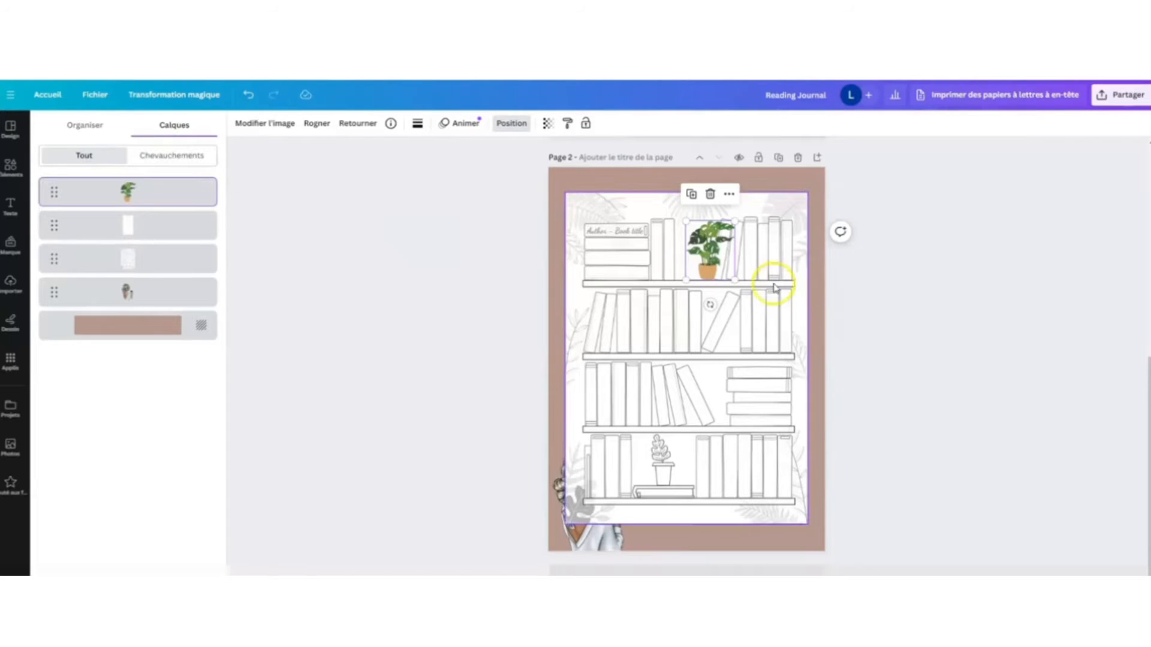
Step: Shrink the monstera to fit the upper-shelf gap and bring the woman illustration's layer in front of the bookshelf
click(712, 264)
drag(734, 280, 692, 255)
click(769, 310)
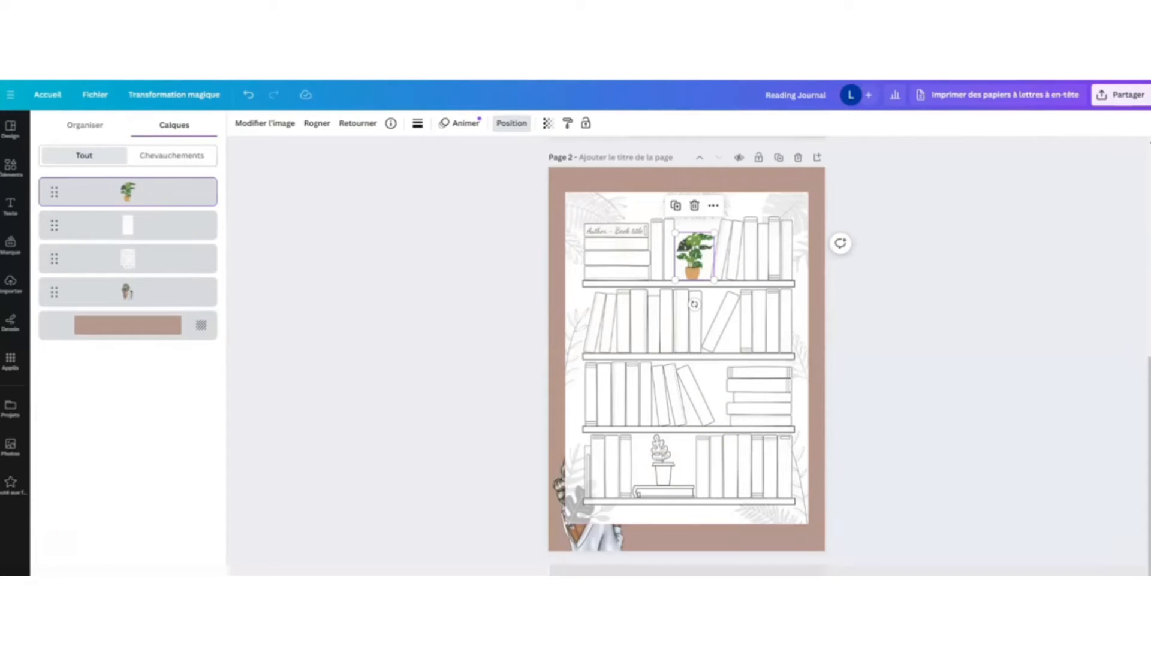
drag(128, 290, 129, 250)
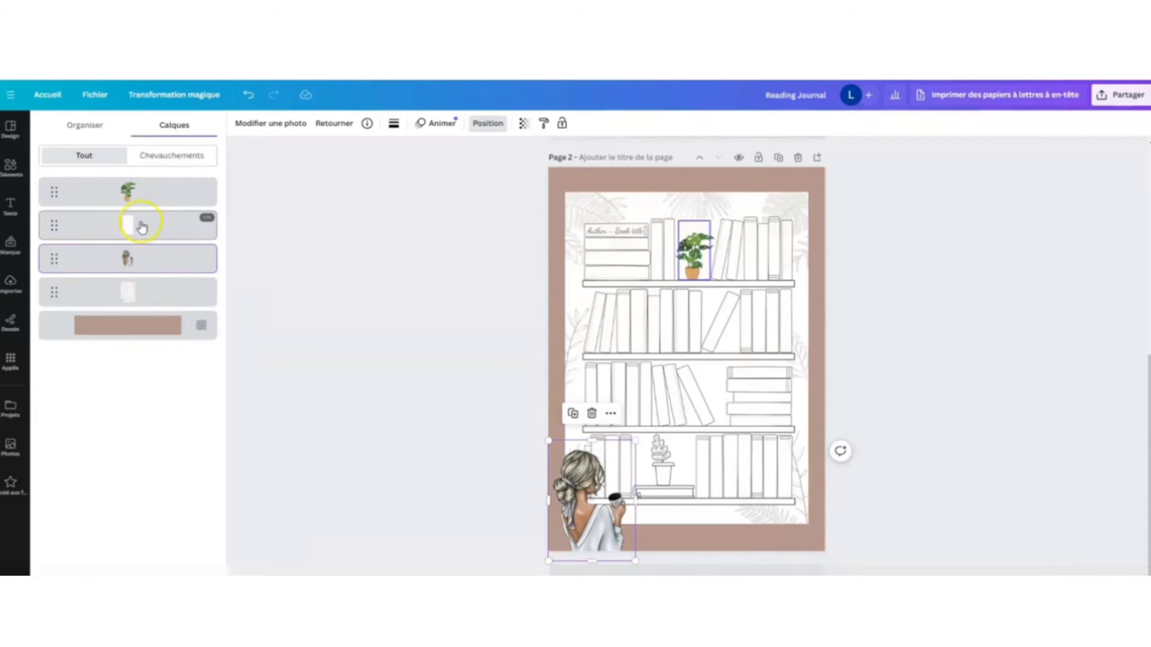
Step: Search the elements for "plante" and place a trailing potted plant illustration over the drawn plant on the lowest shelf
click(10, 166)
click(129, 129)
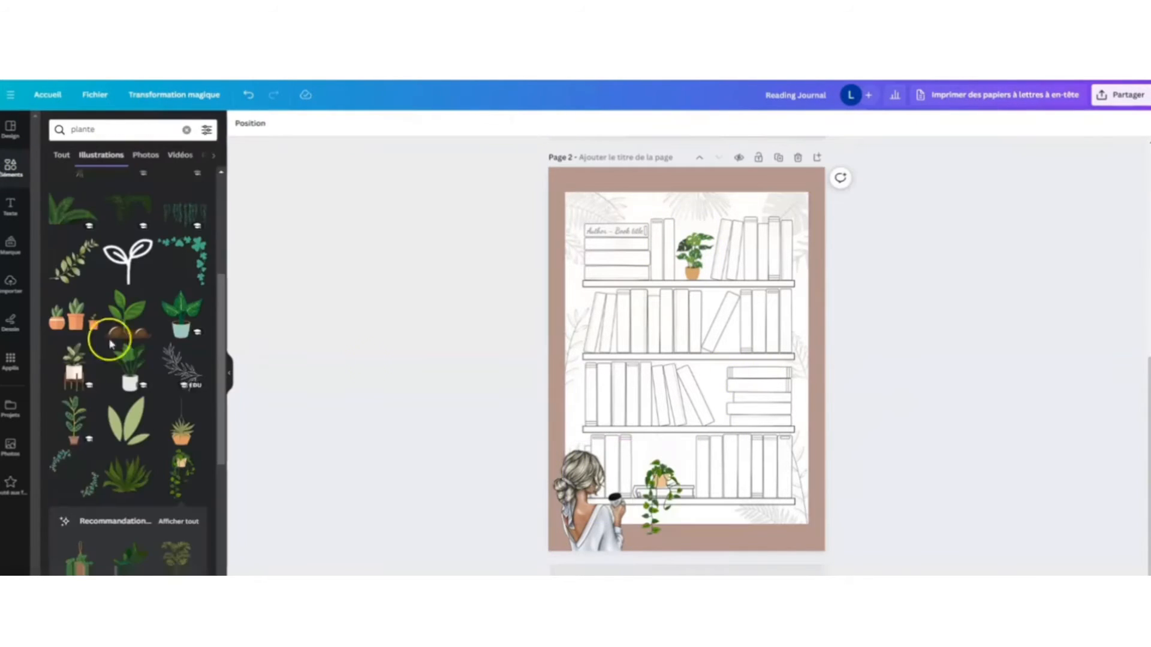
Step: Add a subtitle reading "Ma bibliothèque" and move it to the upper edge of page 2
click(10, 202)
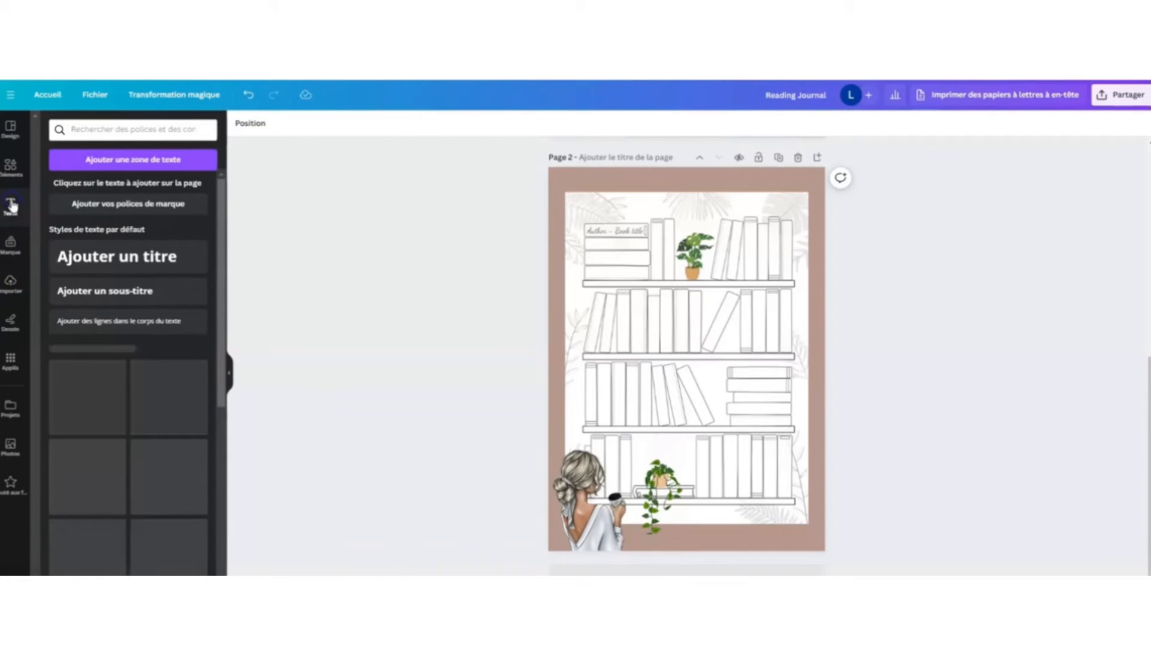
click(120, 289)
text(Ma bib)
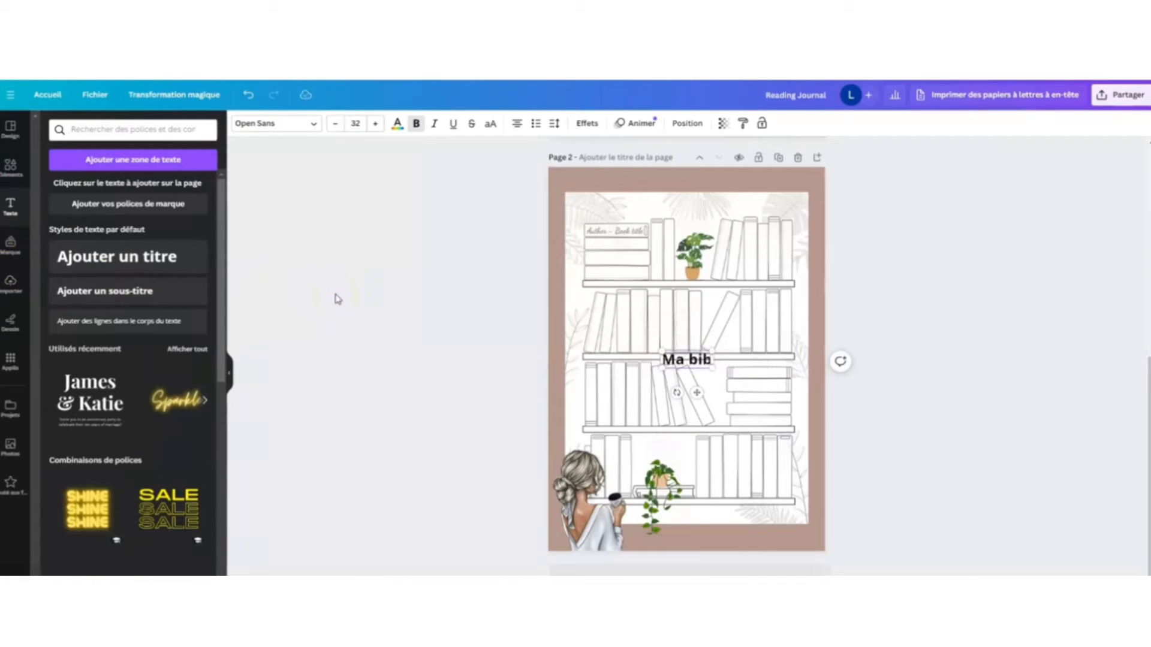
text(liothèque)
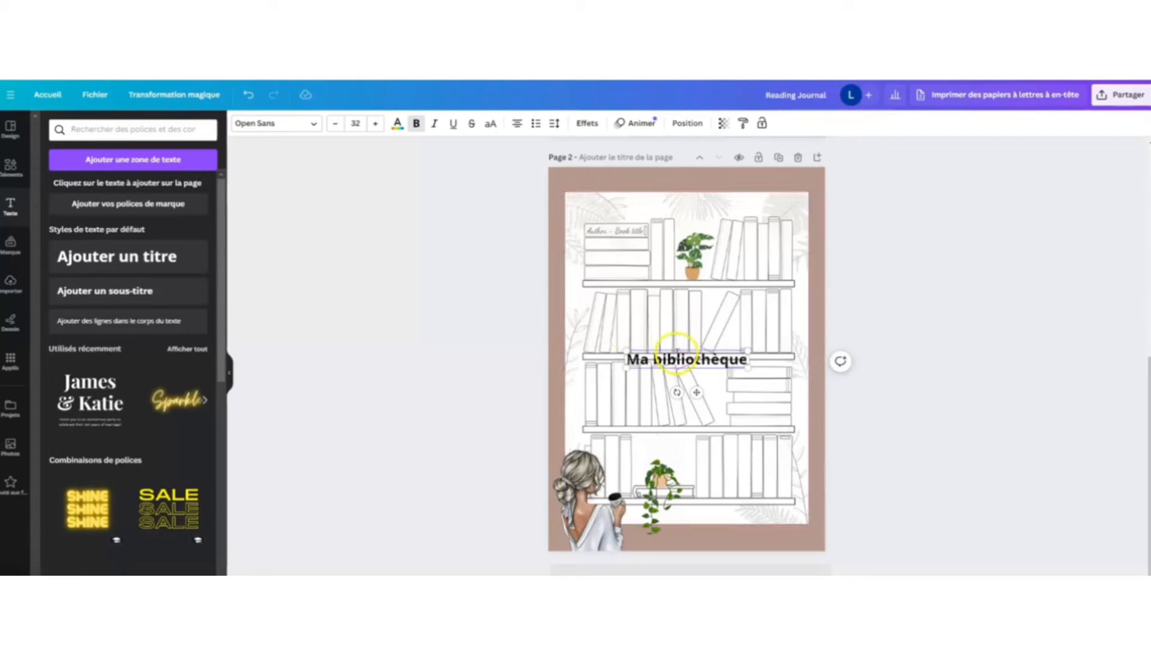
drag(678, 349, 749, 186)
Step: Colour the "Ma bibliothèque" title dark grey-brown from the photo colours and enlarge it to size 48
double_click(701, 184)
click(628, 184)
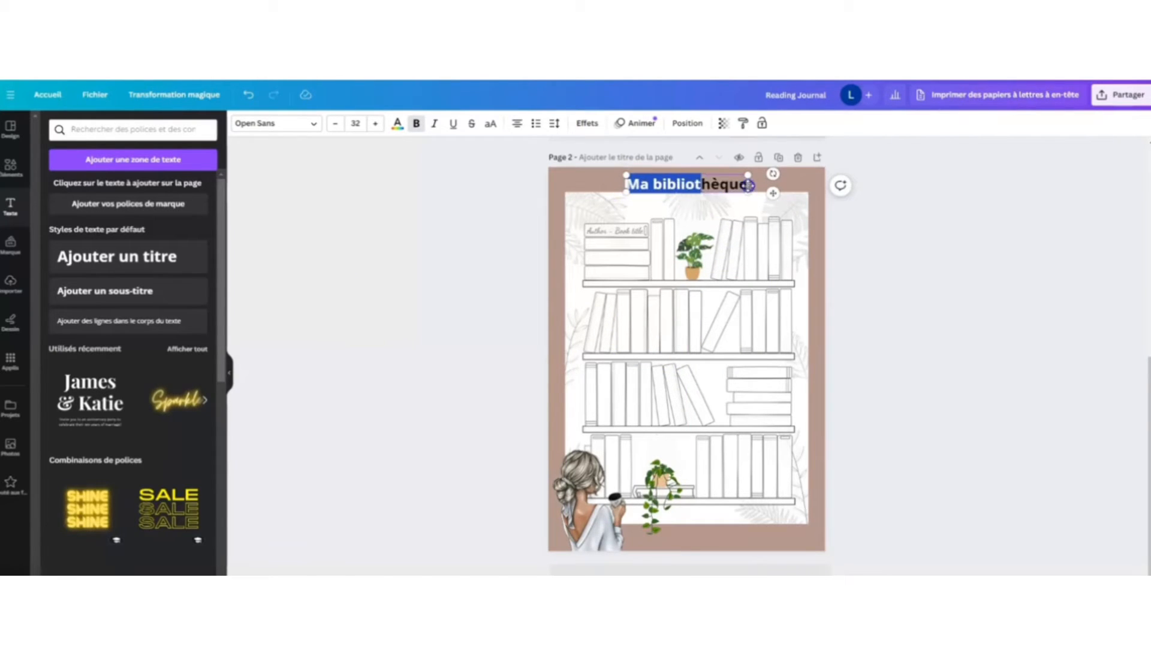
click(397, 123)
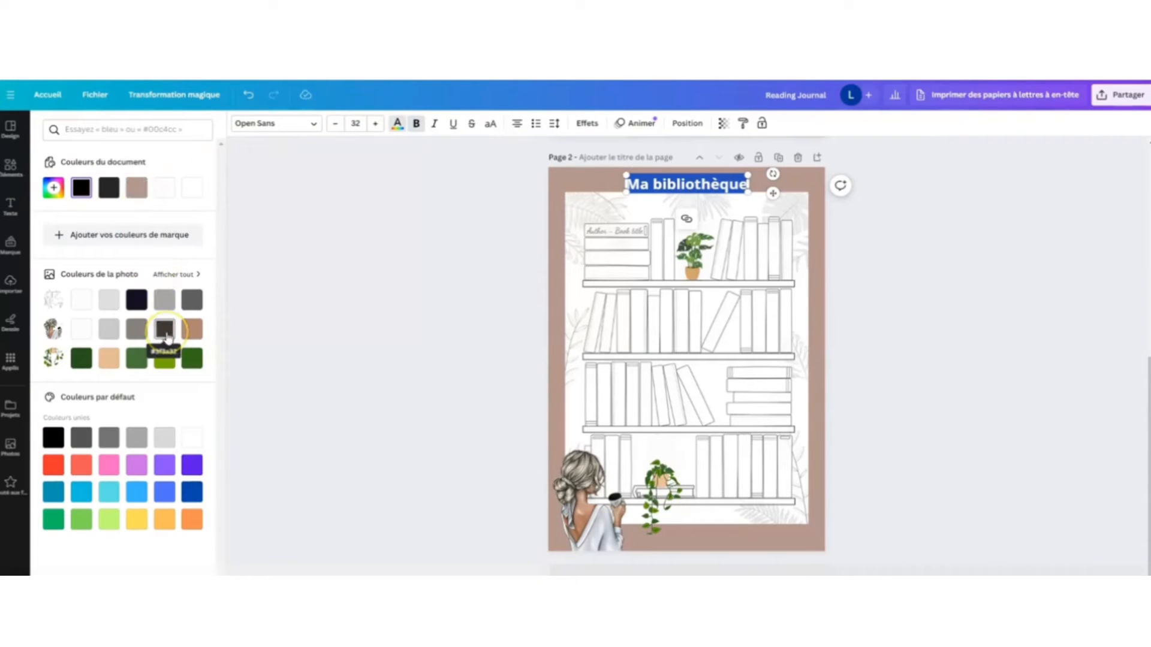
drag(626, 193, 570, 221)
click(851, 220)
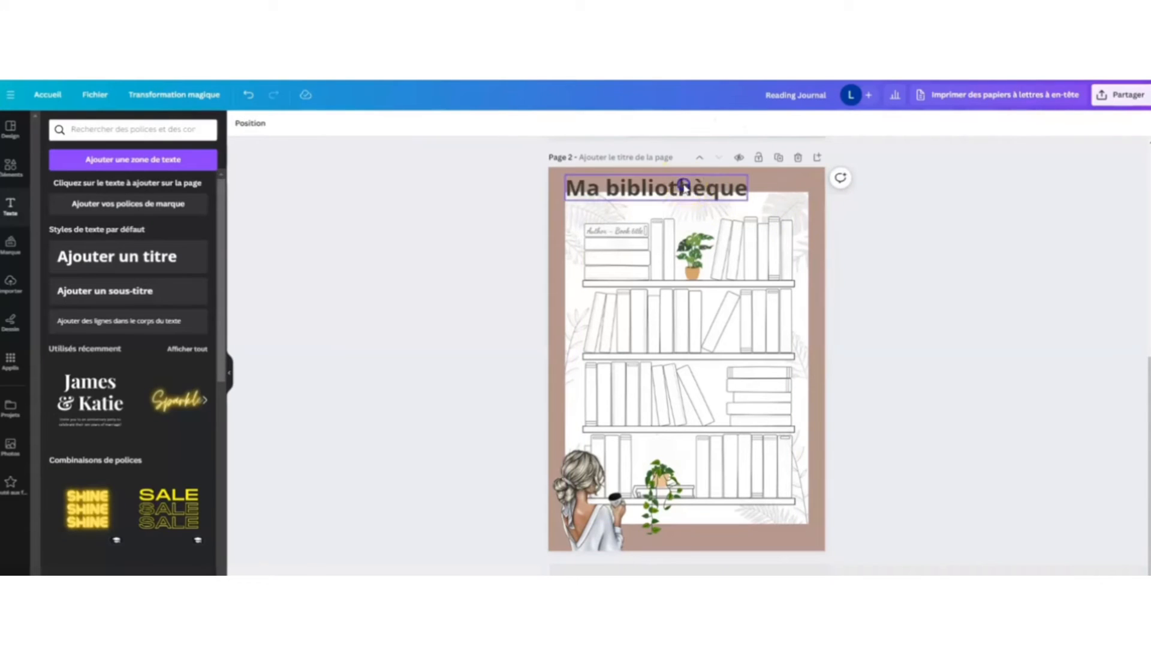
Step: Centre the title just above the bookshelf and set its font to Joshico
drag(683, 186, 710, 198)
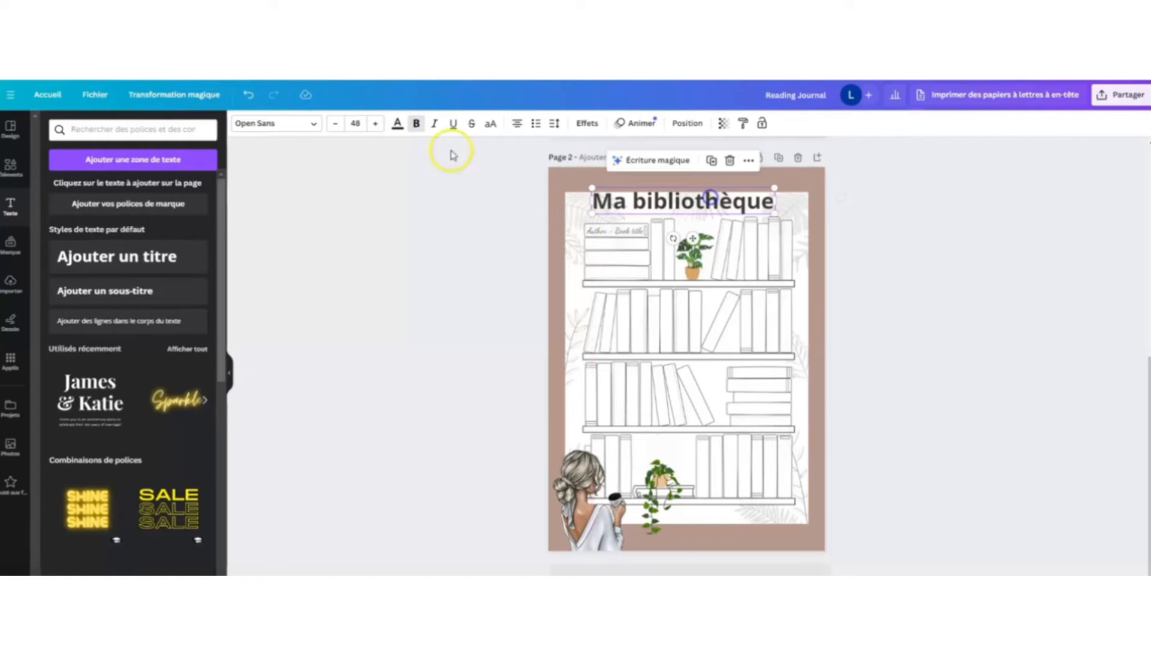
click(313, 123)
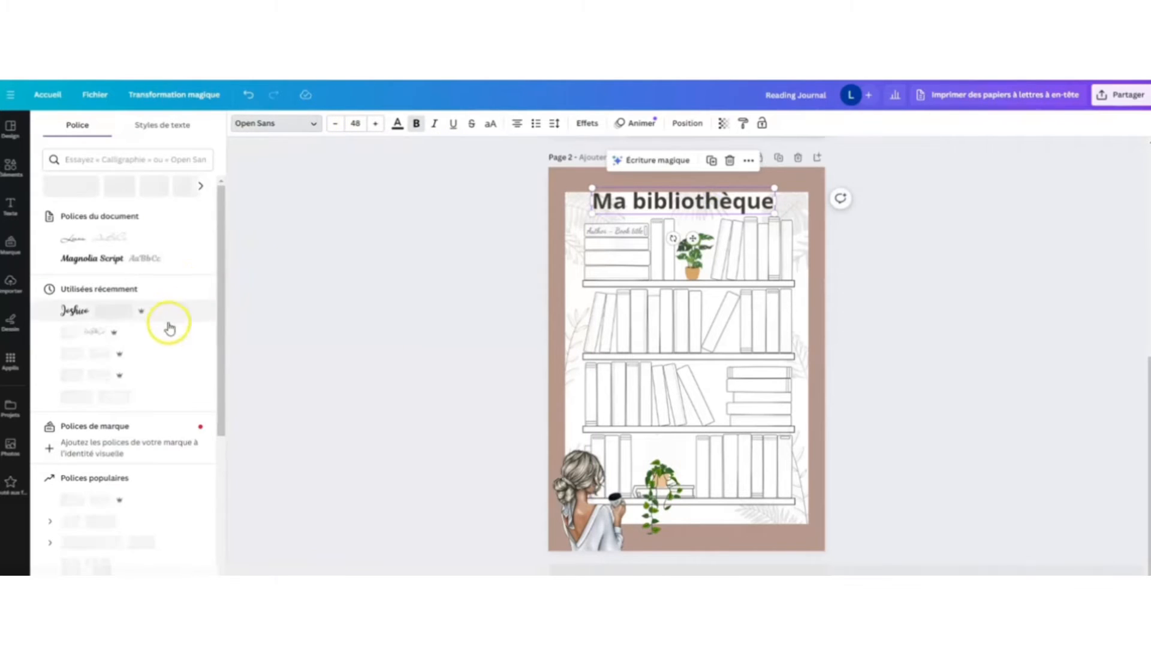
click(106, 459)
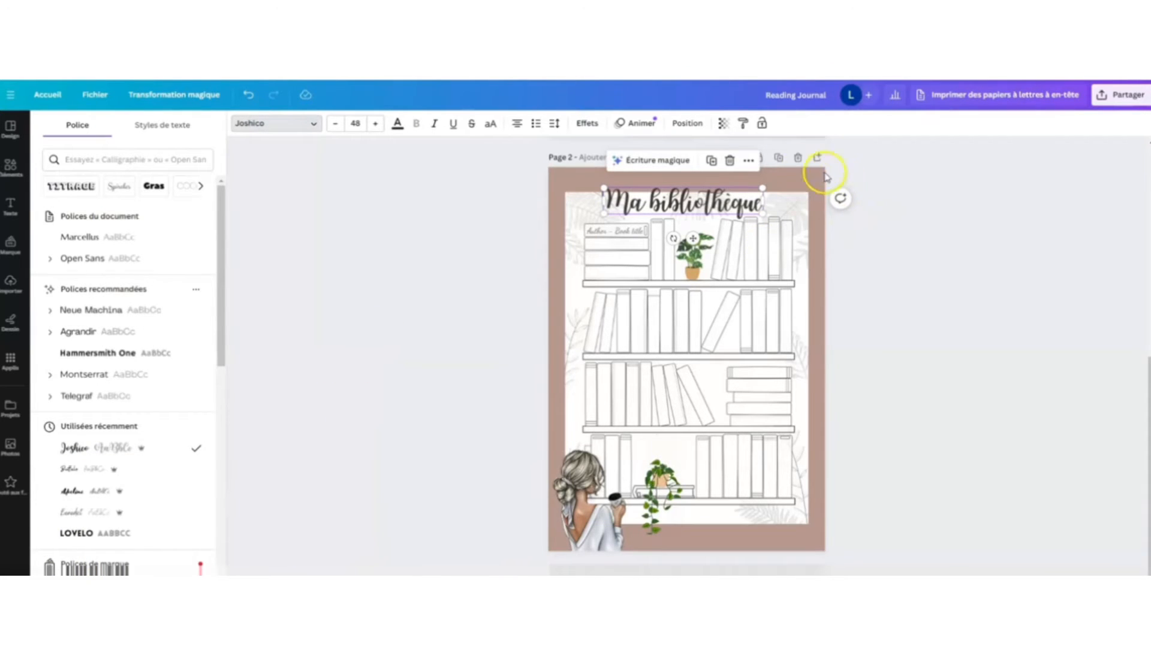
Step: Duplicate the finished bookshelf page as page 3 and compare it with the page above
click(779, 159)
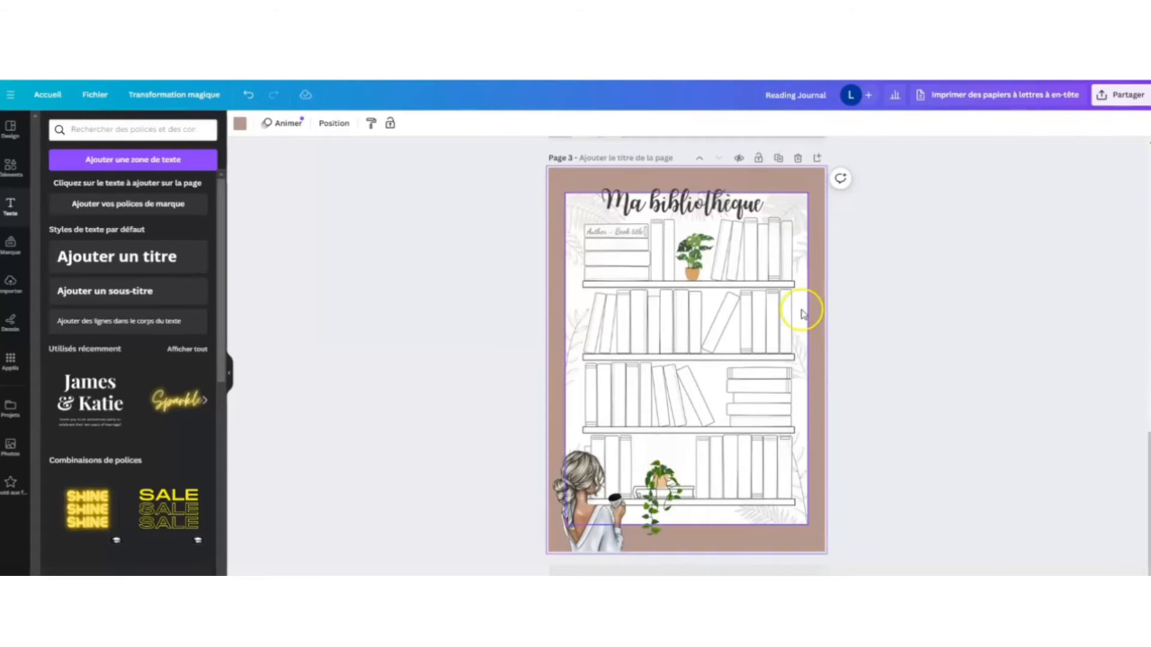
scroll(803, 313, up, 10)
scroll(803, 313, down, 10)
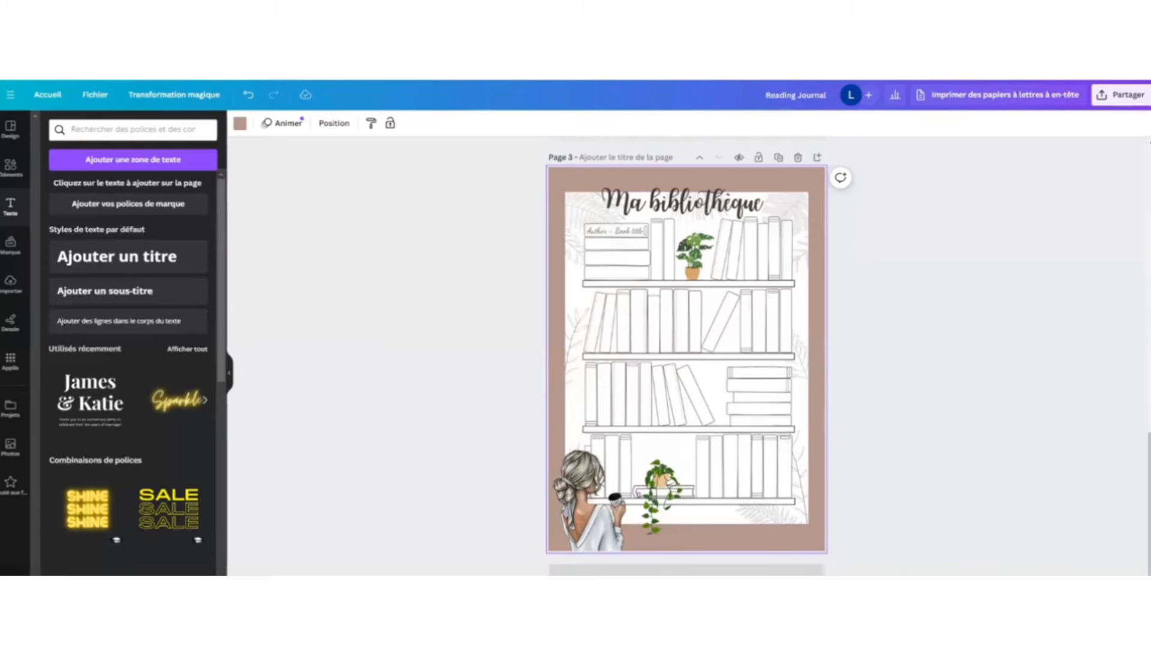
Step: Add a blank page 4 and place a small upright rectangle made from the square shape in its upper-left corner
click(641, 571)
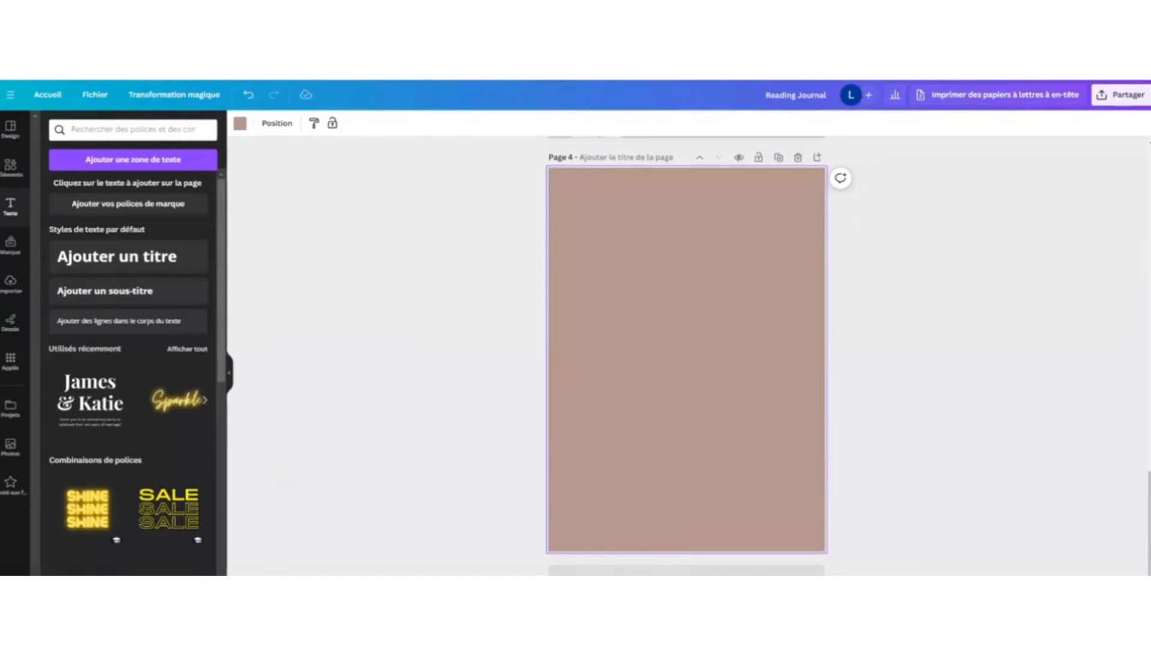
click(11, 168)
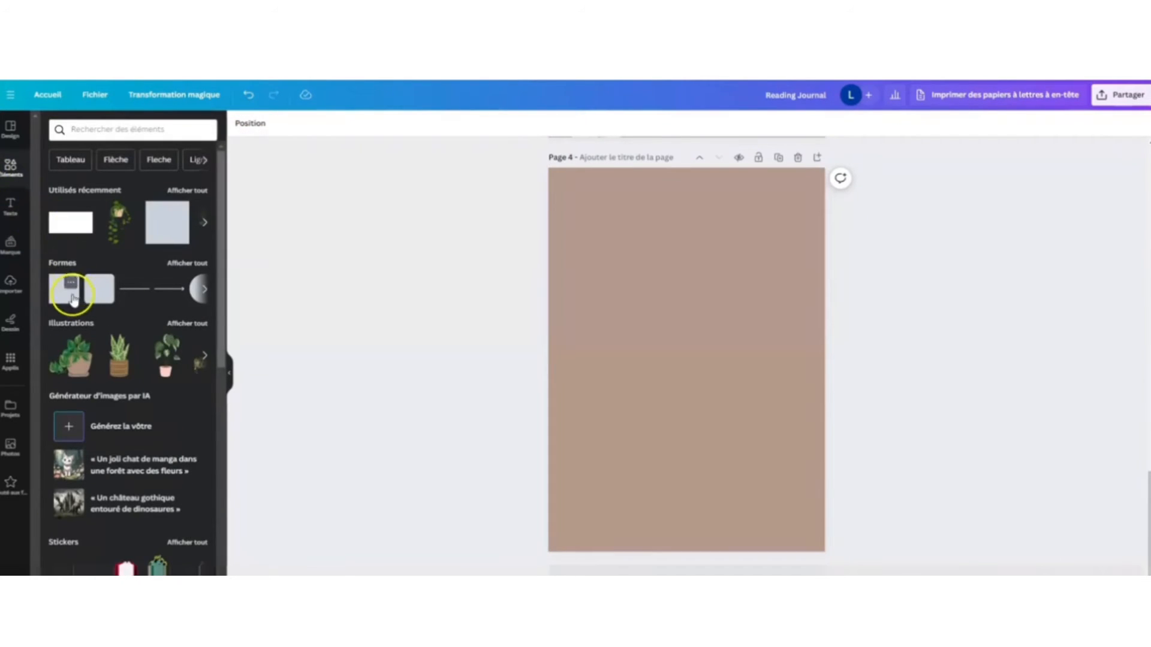
click(71, 282)
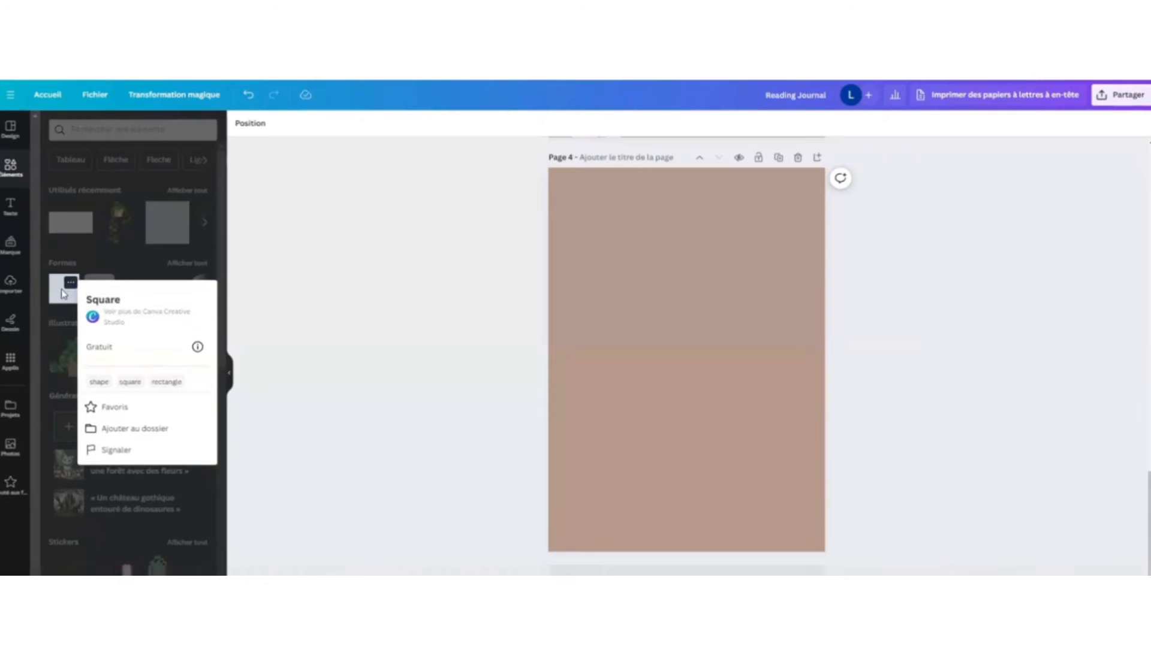
click(63, 294)
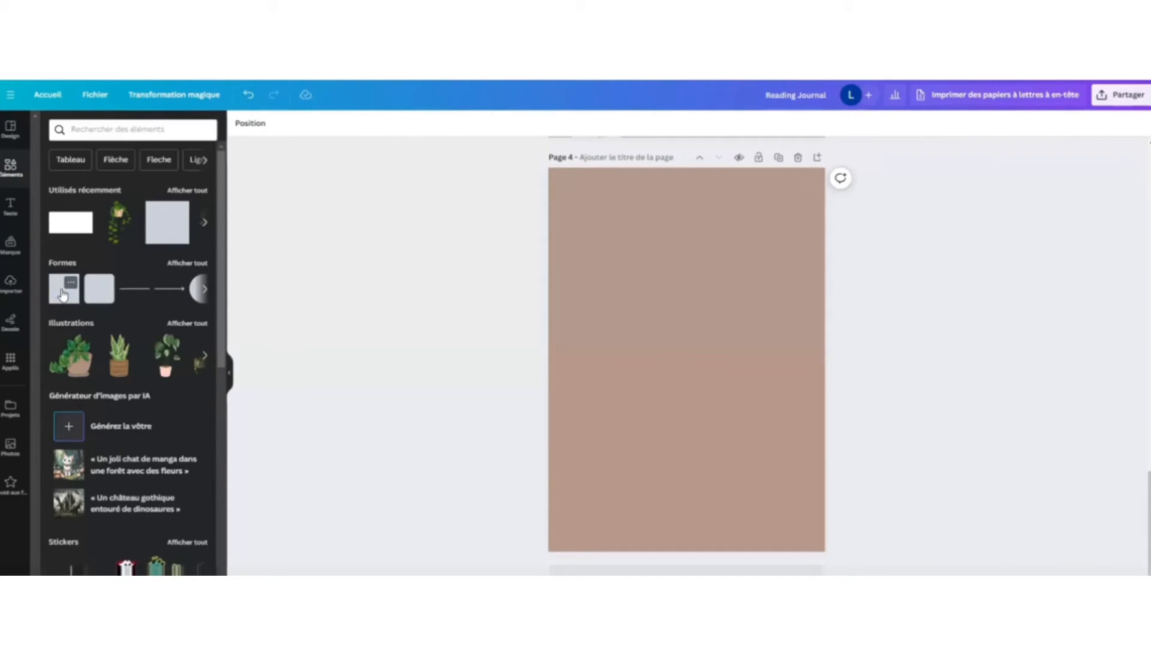
click(63, 293)
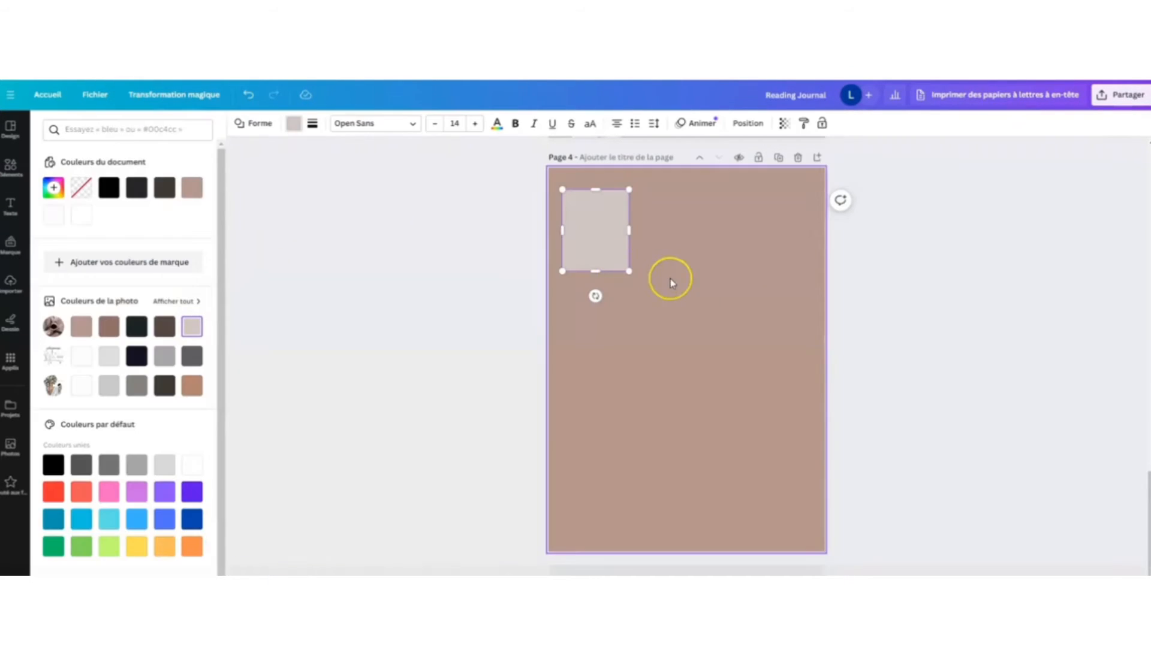
Step: Fill the rectangle on page 4 with the light grey from the bookshelf image's colours
click(310, 374)
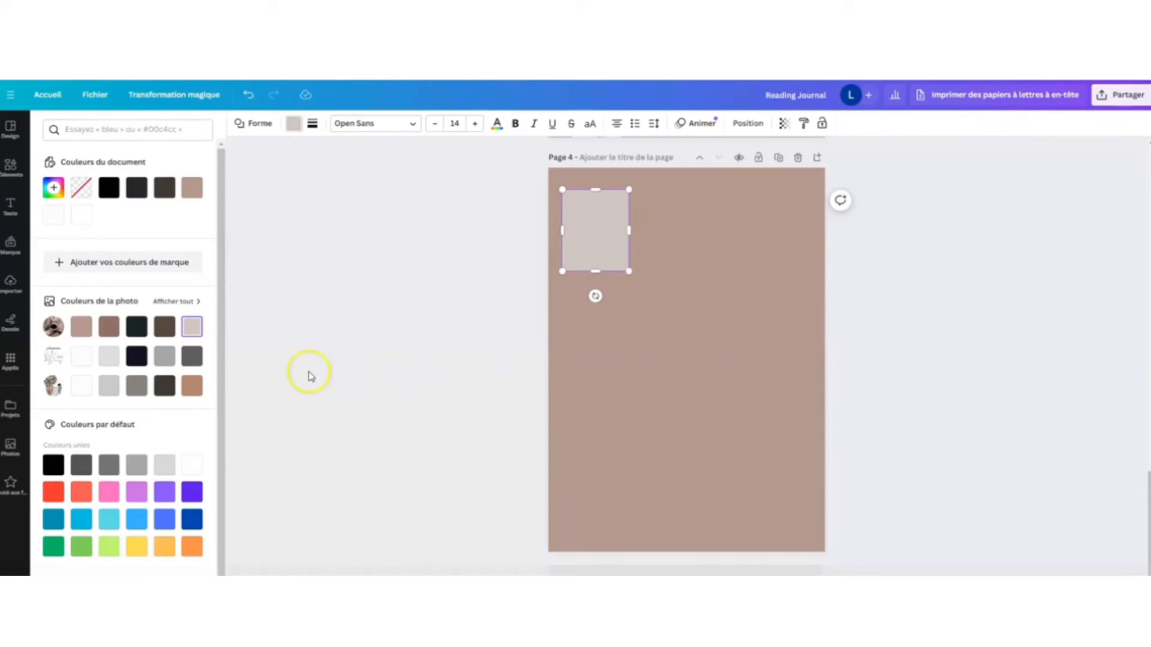
click(185, 388)
click(193, 330)
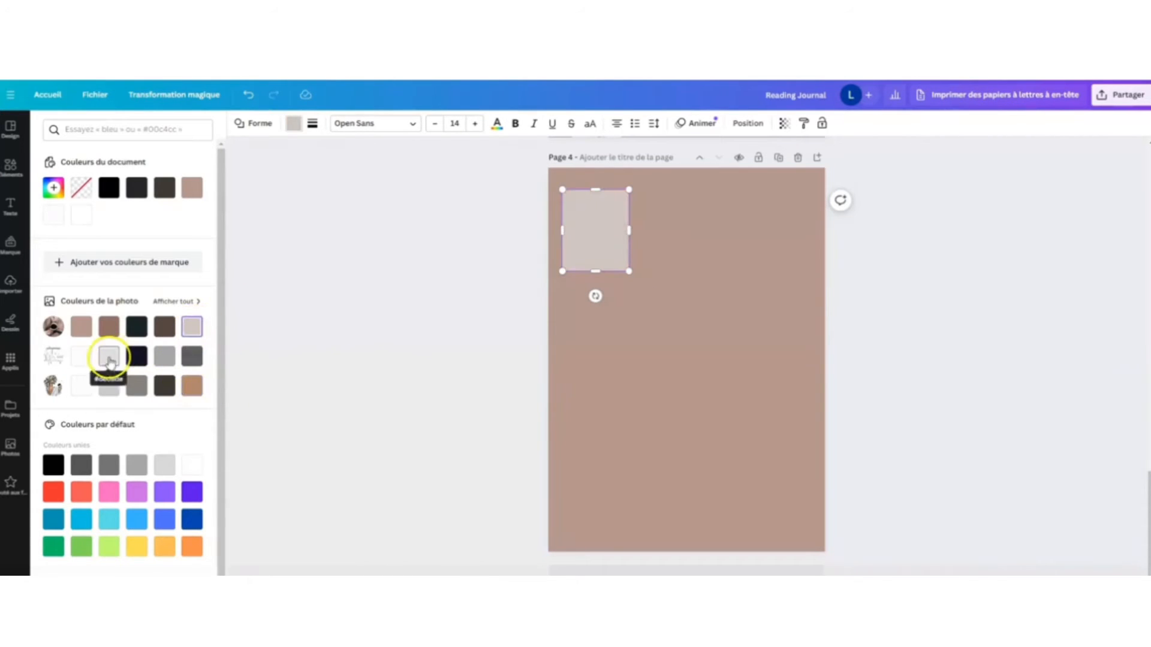
click(108, 356)
click(663, 352)
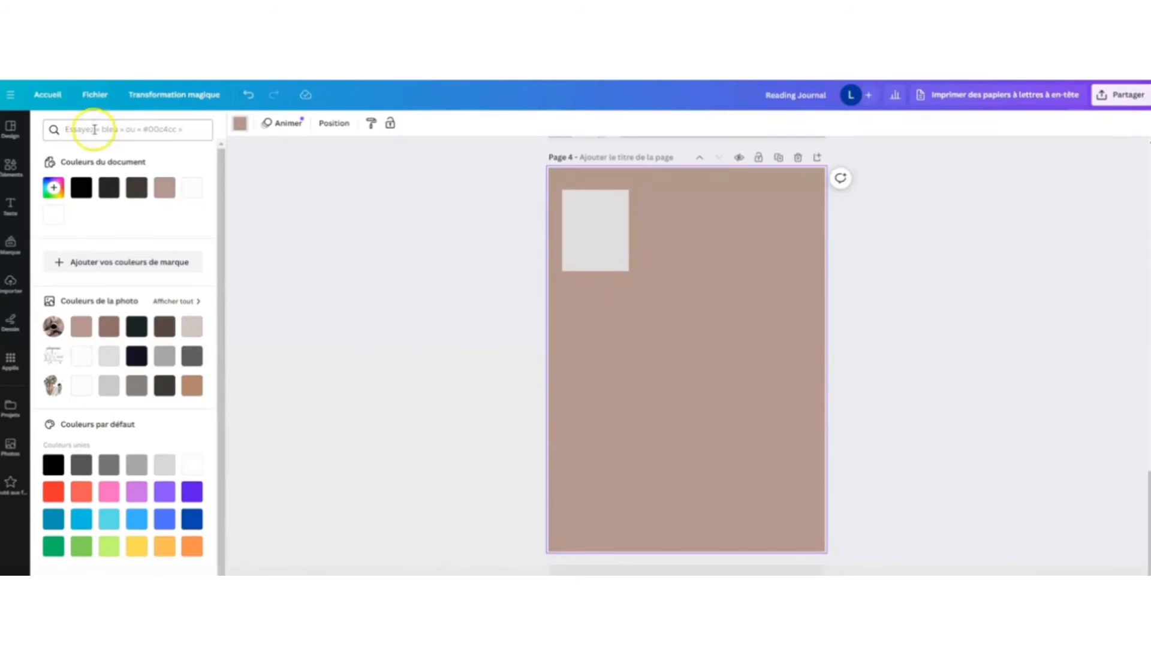
Step: Search the elements for "5 étoiles", add the outlined five-star rating at the rectangle's width, and align it directly beneath the rectangle
click(11, 167)
click(127, 128)
text(5 étoiles)
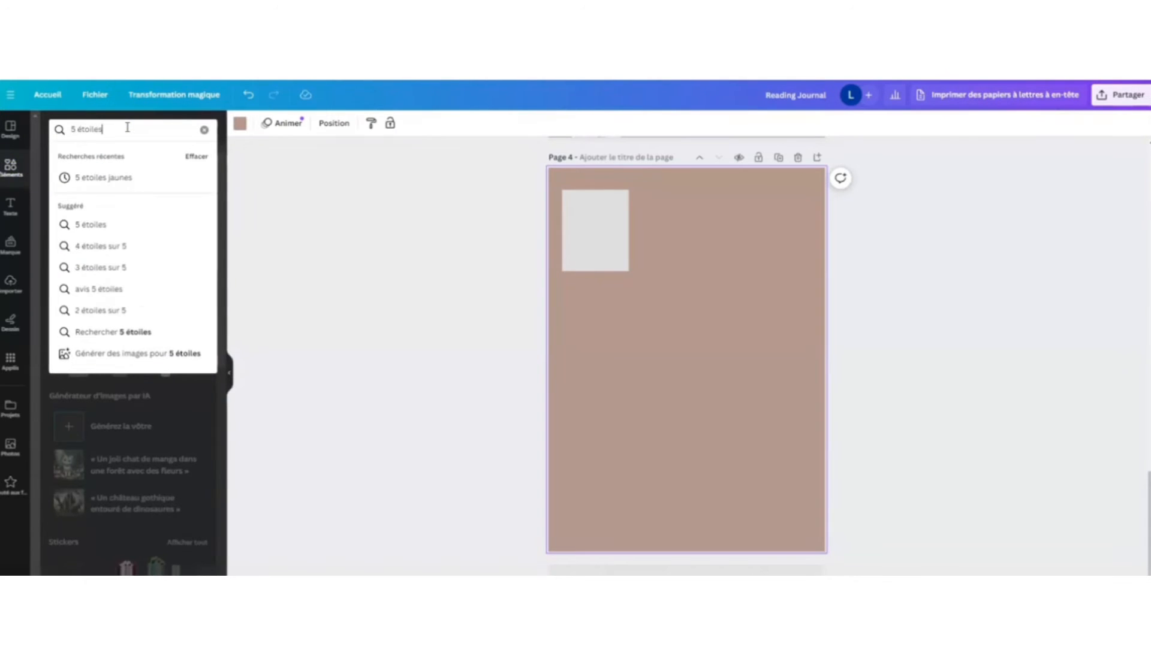
key(Return)
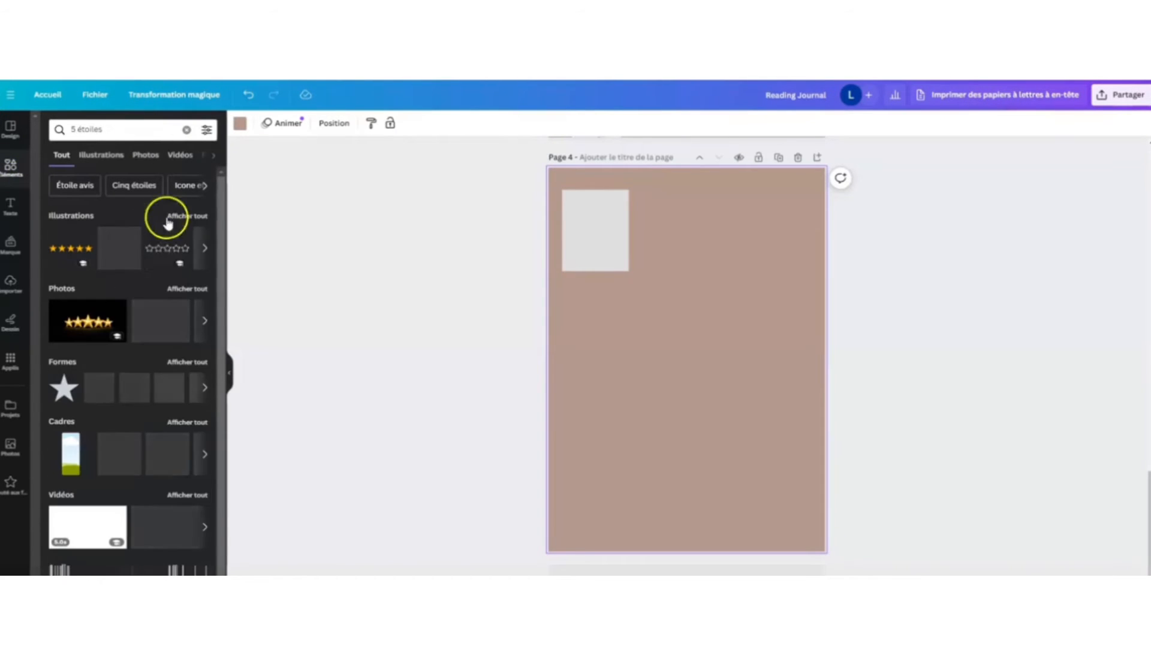
click(172, 251)
drag(706, 359, 674, 299)
drag(672, 298, 595, 298)
drag(602, 233, 602, 245)
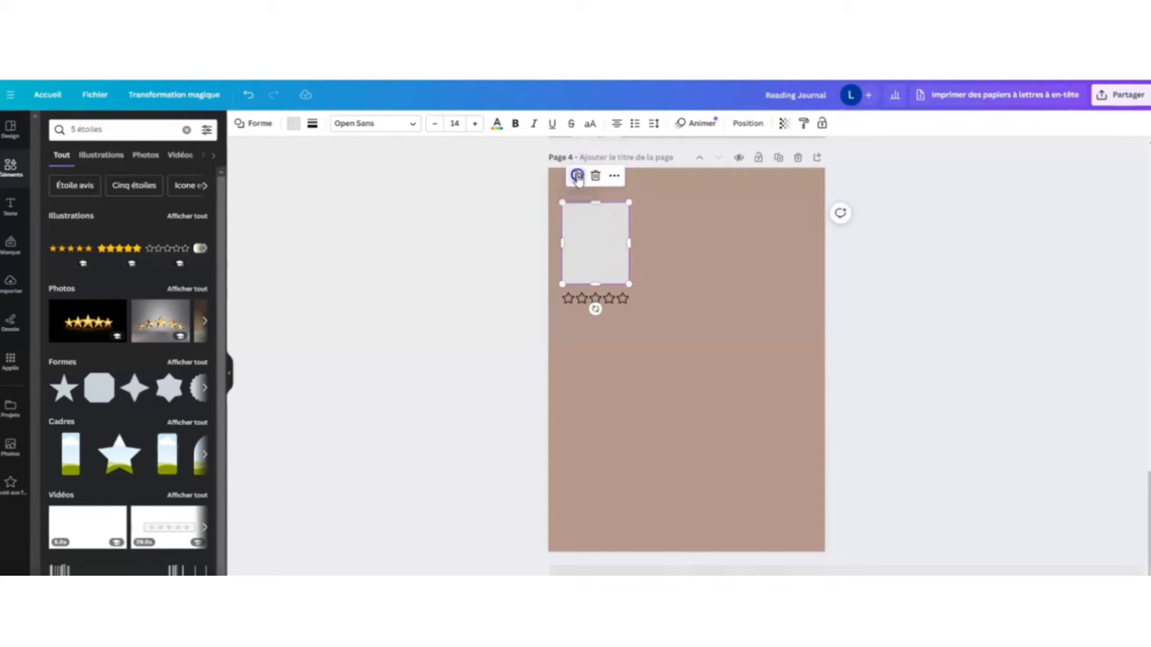
Step: Duplicate the grey rectangle and its five-star rating, and place the copies side by side with the originals on page 4
click(577, 175)
click(598, 331)
click(596, 298)
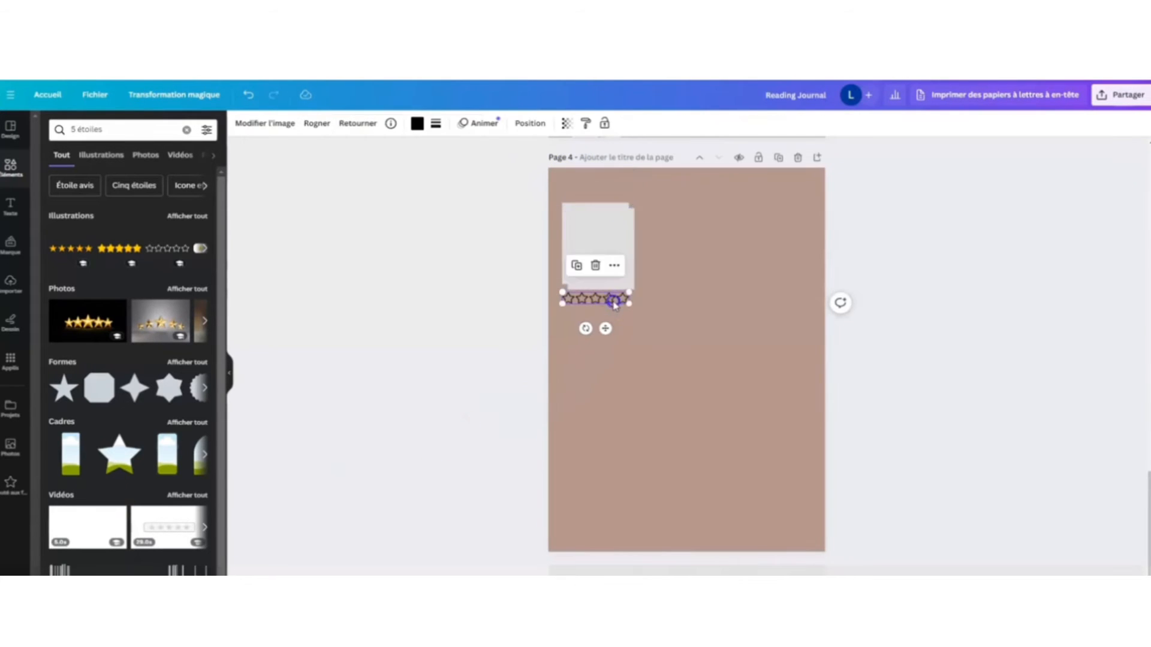
click(577, 267)
drag(609, 231, 680, 226)
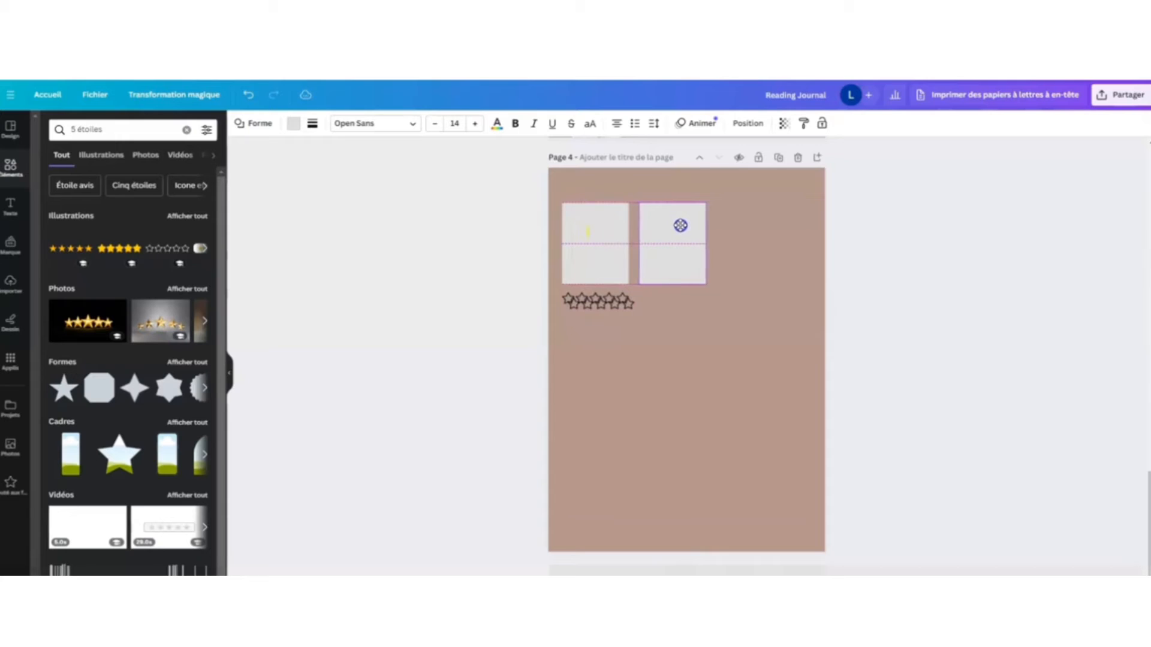
drag(602, 301, 676, 300)
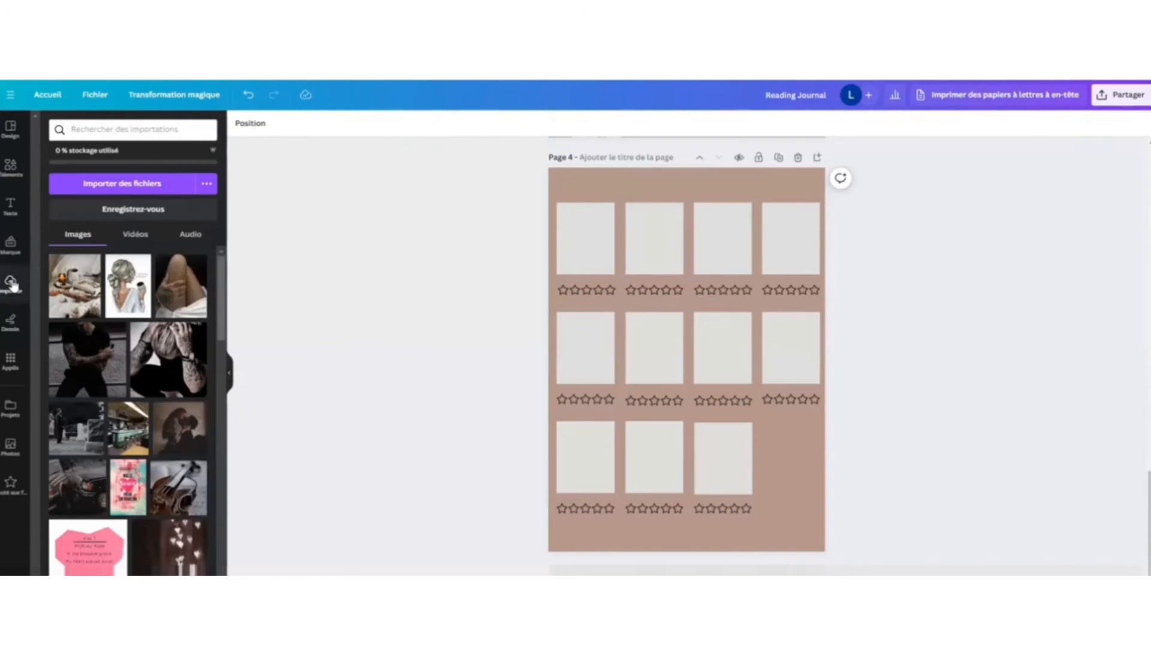
Step: Place the uploaded picture of the seated reading woman, with its background removed, in the empty last slot of page 4's third row
scroll(146, 276, down, 5)
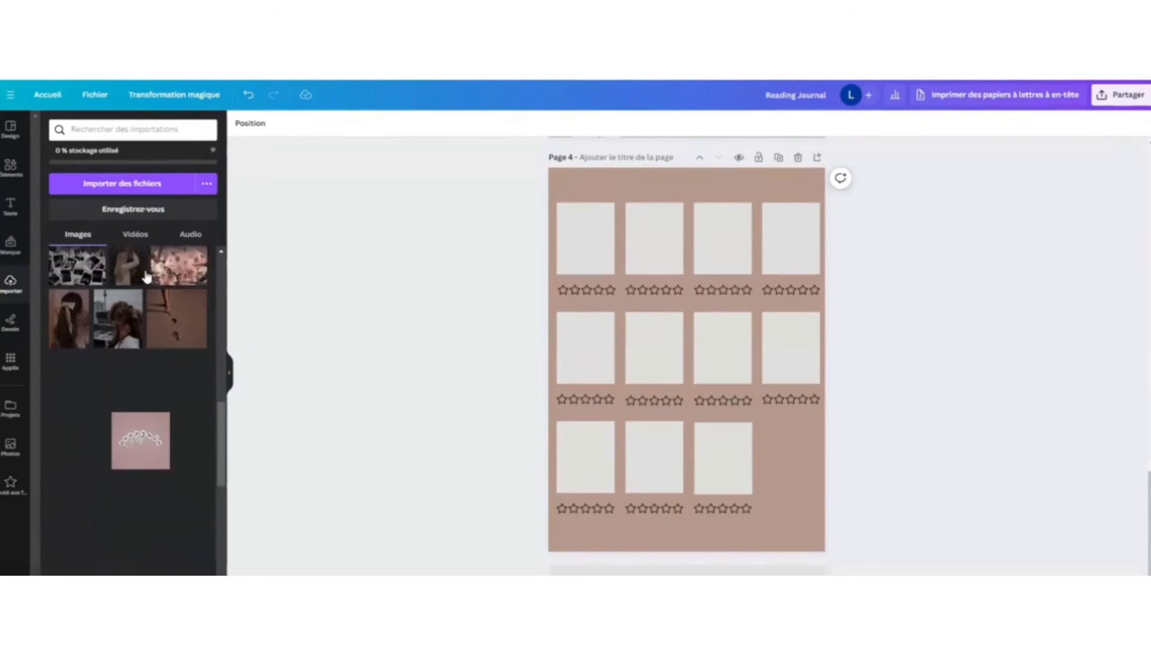
scroll(146, 276, down, 1)
click(178, 412)
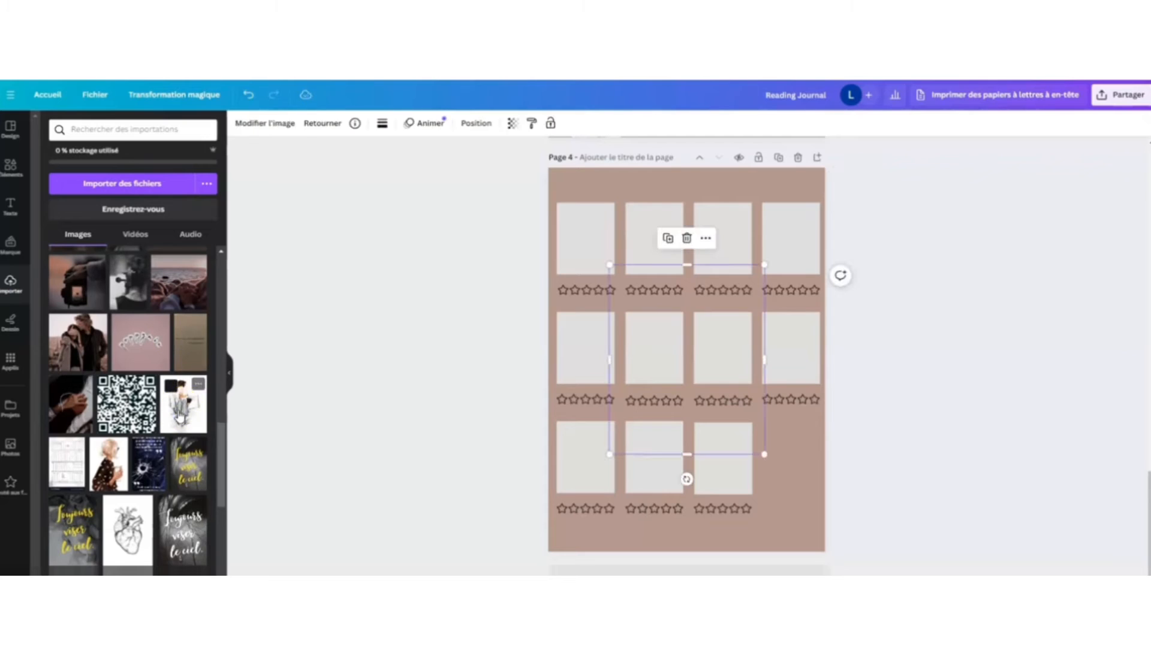
click(279, 126)
click(67, 204)
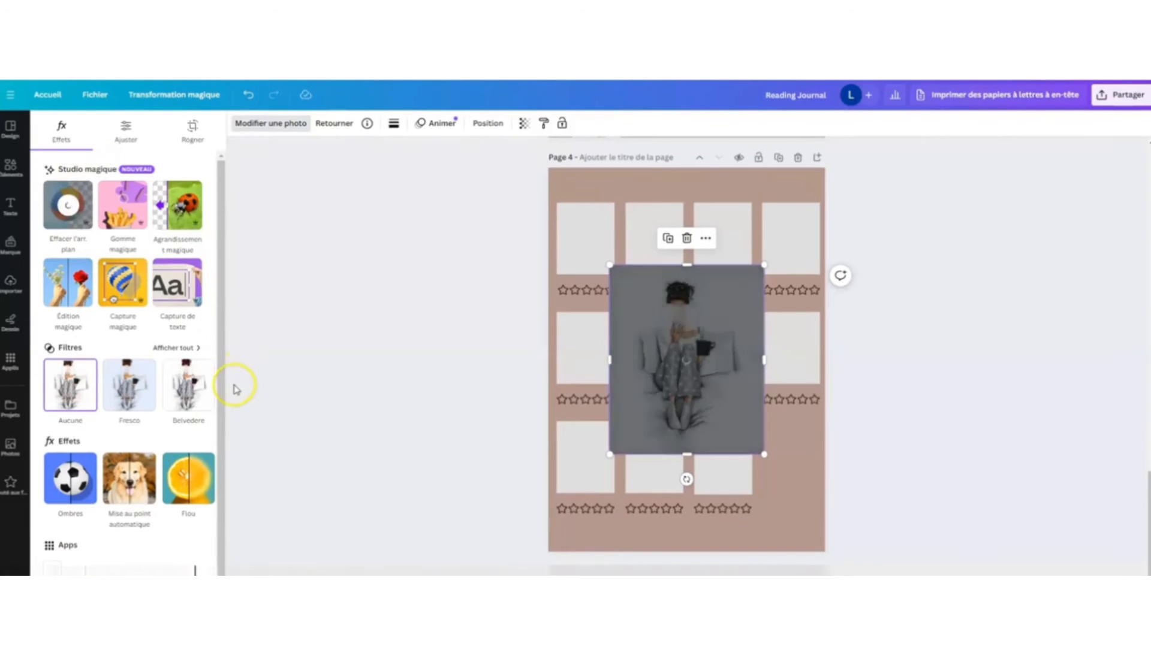
drag(765, 455, 686, 389)
drag(640, 313, 776, 467)
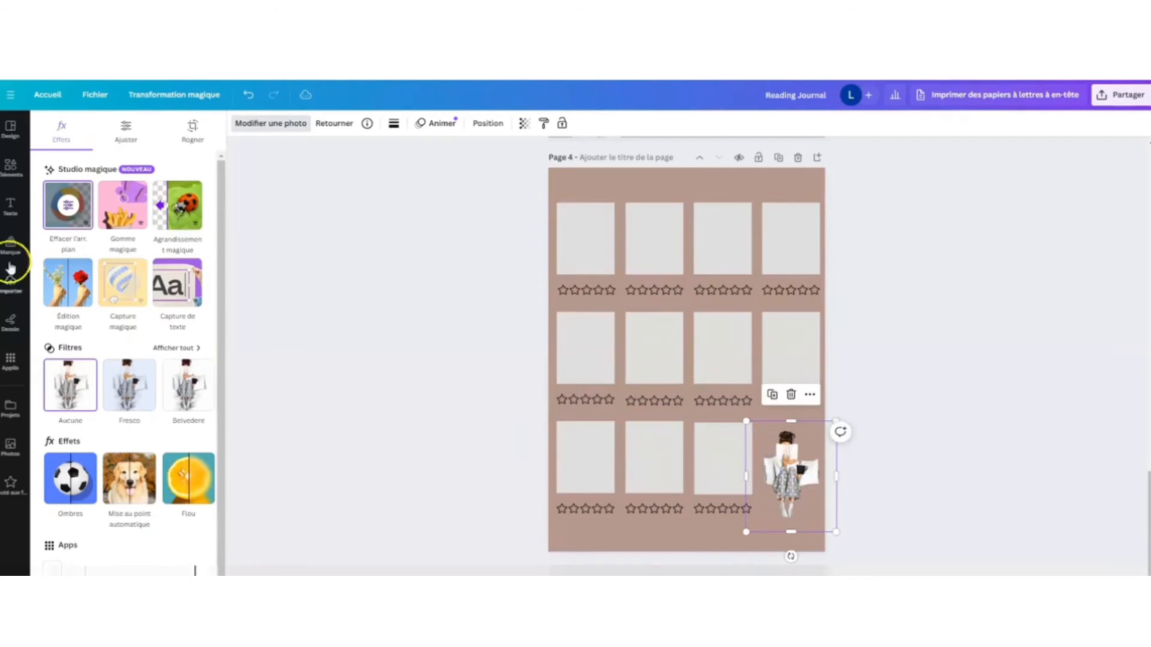
Step: Search the element illustrations for "plantes" and add the dark green palm-leaf illustration to page 4
click(12, 171)
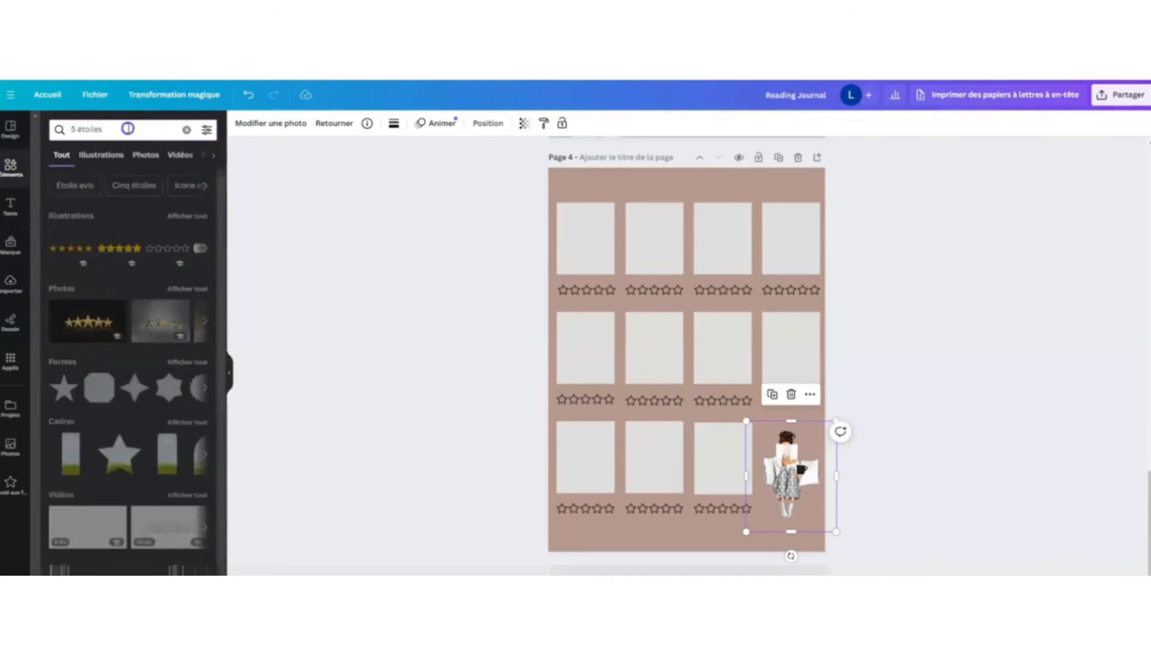
text(plantes)
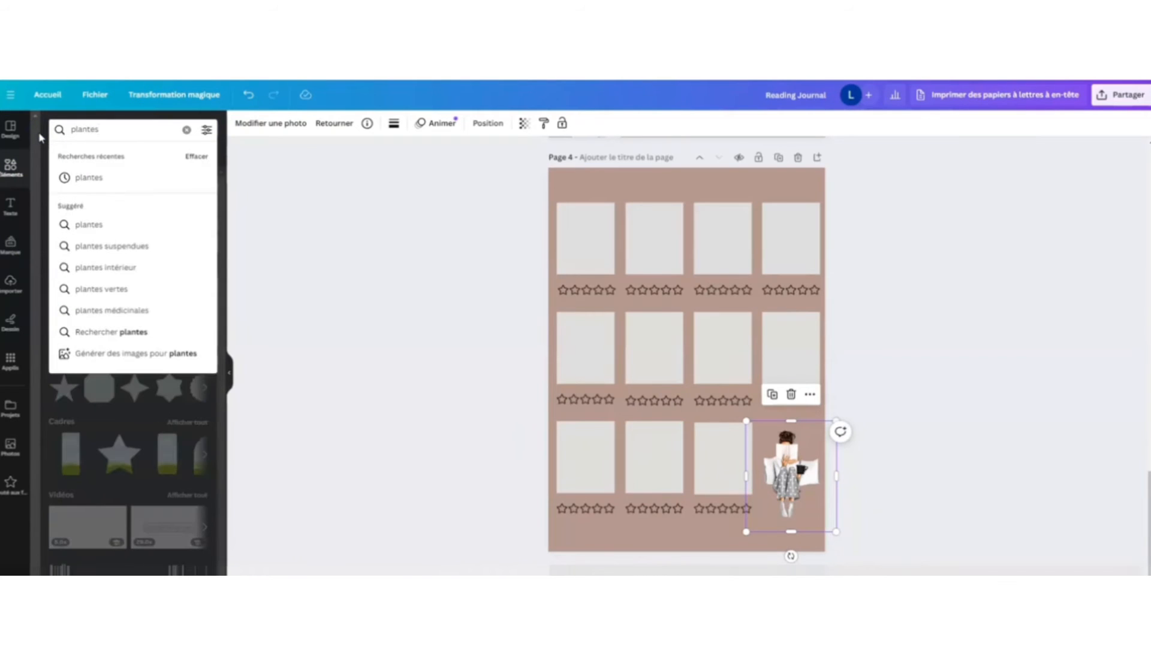
click(91, 178)
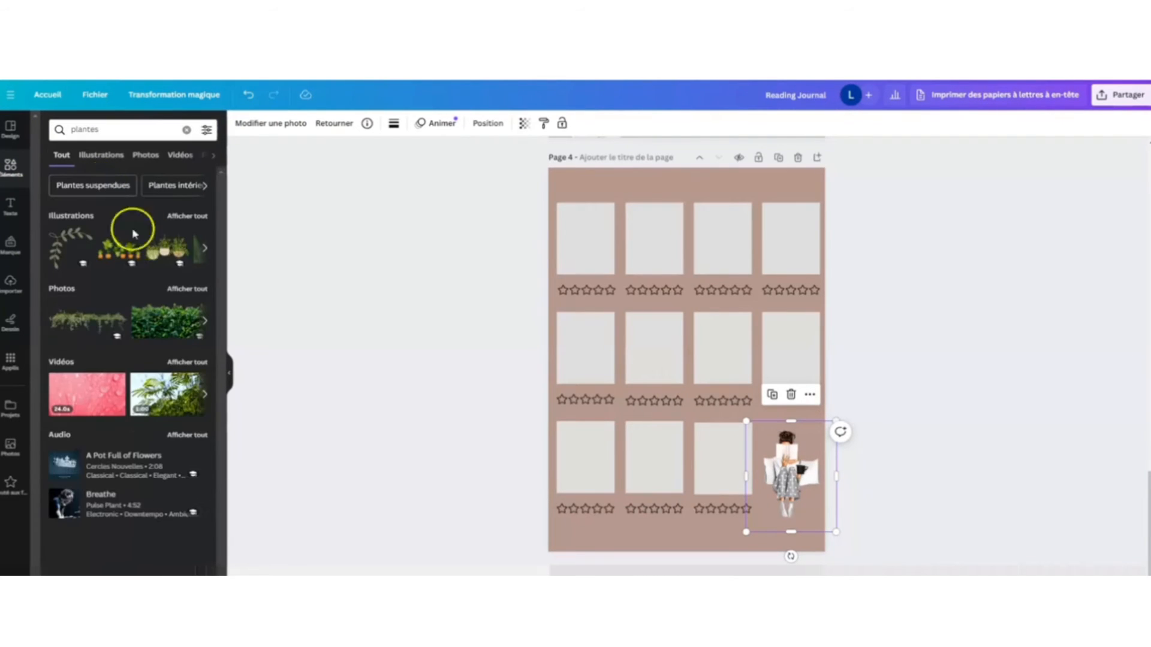
click(188, 217)
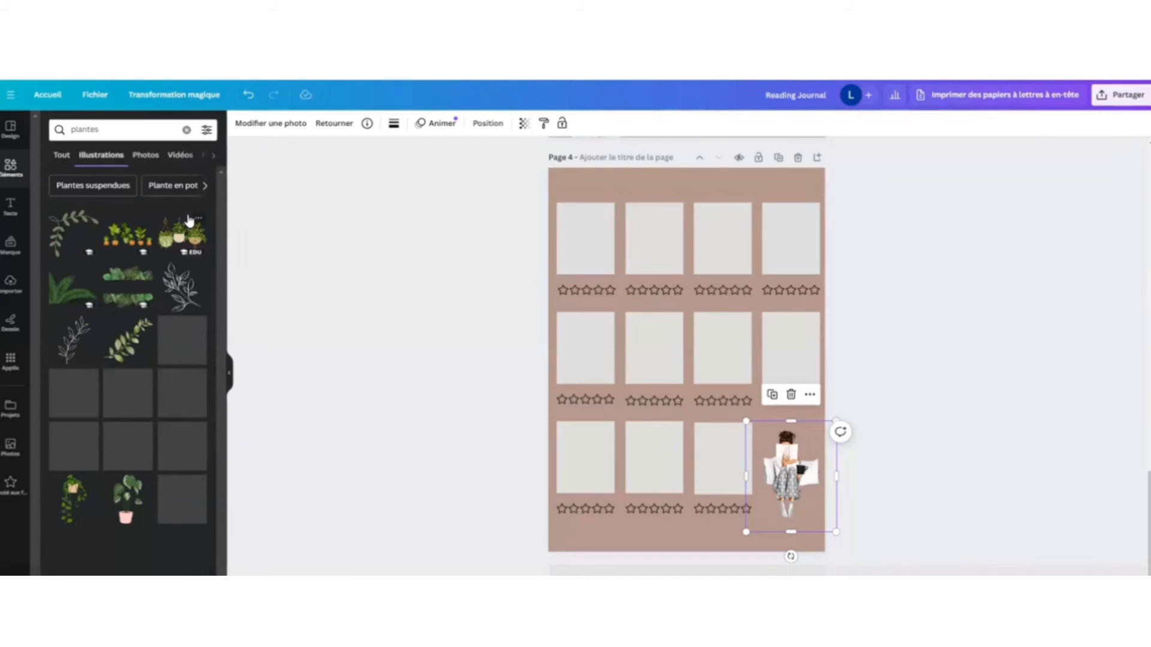
click(185, 339)
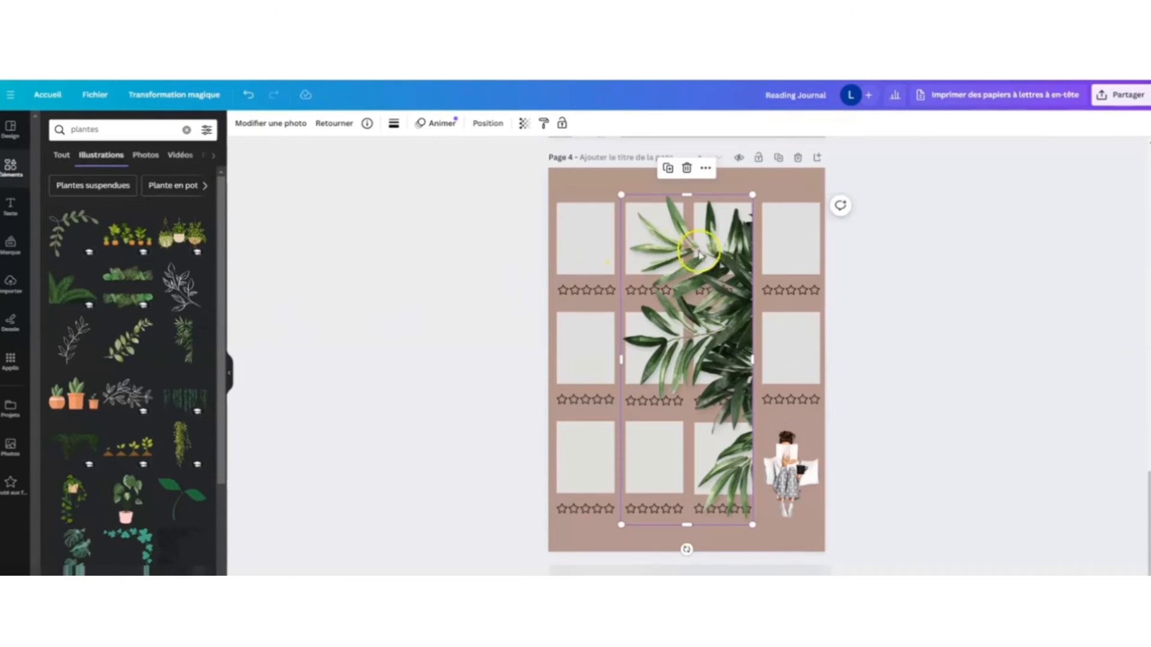
Step: Shrink the palm leaves, rotate them to hang downward, and fit them into page 4's upper-left corner
drag(750, 522, 807, 257)
drag(620, 240, 587, 182)
drag(681, 218, 654, 198)
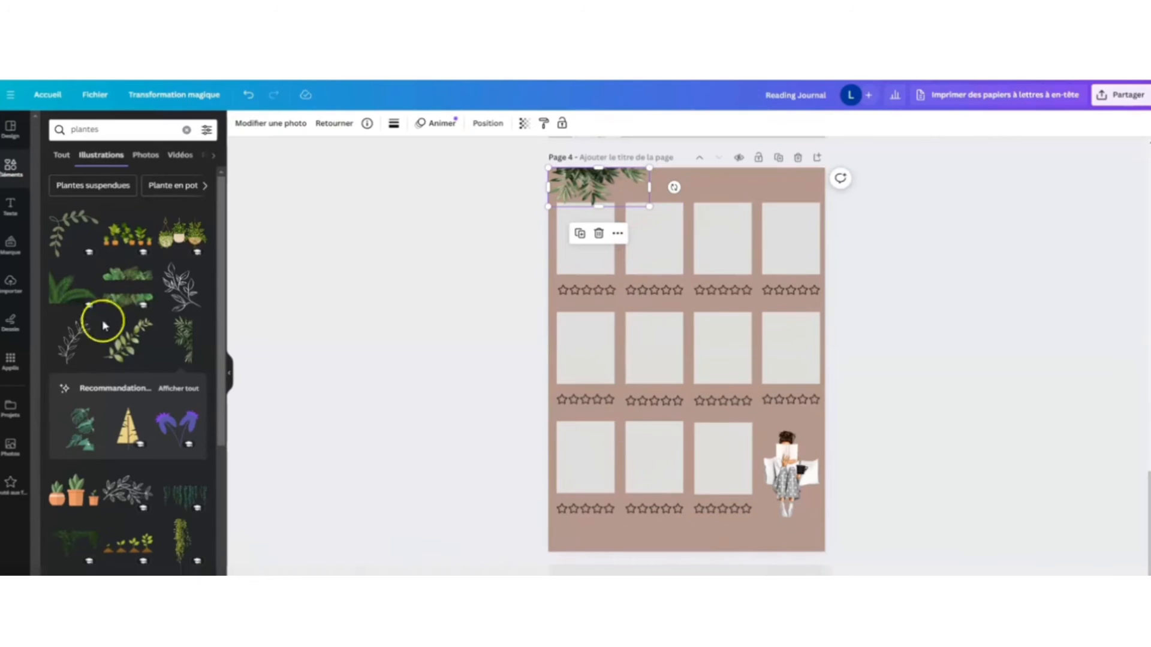
Step: Duplicate the palm leaves and place the copy, turned to point upward, in page 4's lower-right corner beneath the reading woman
click(580, 233)
drag(629, 189, 461, 522)
drag(662, 529, 774, 539)
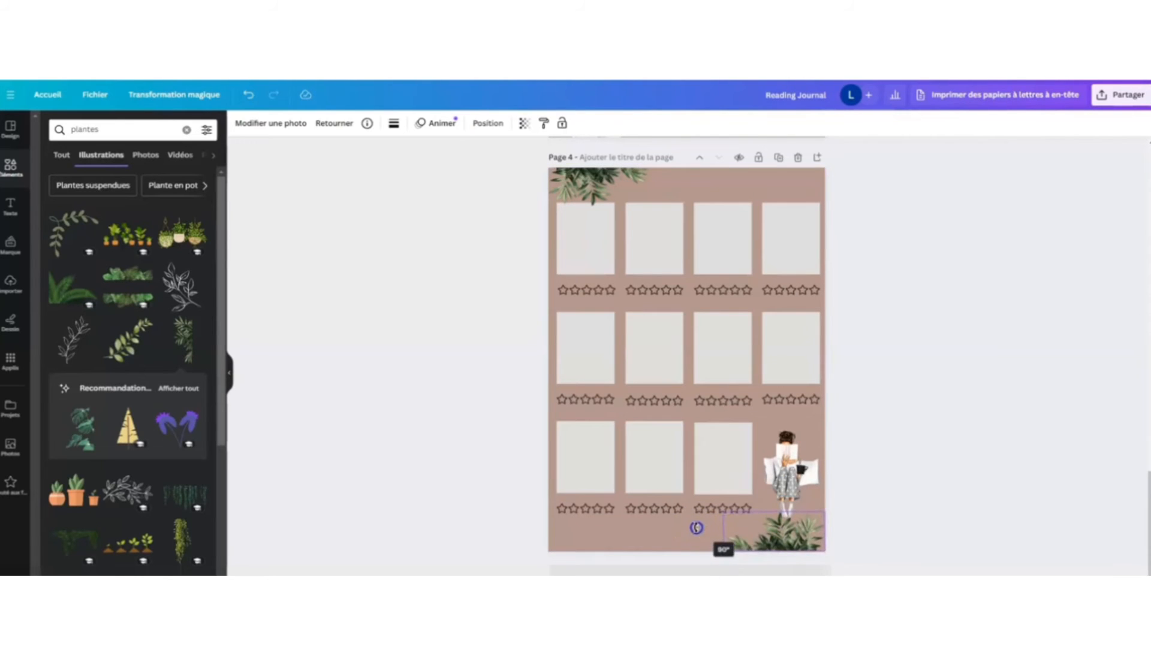
click(895, 398)
Step: Copy the "Ma bibliothèque" title from page 3 to the top of page 4 and change its text to "Book Review"
scroll(659, 360, up, 8)
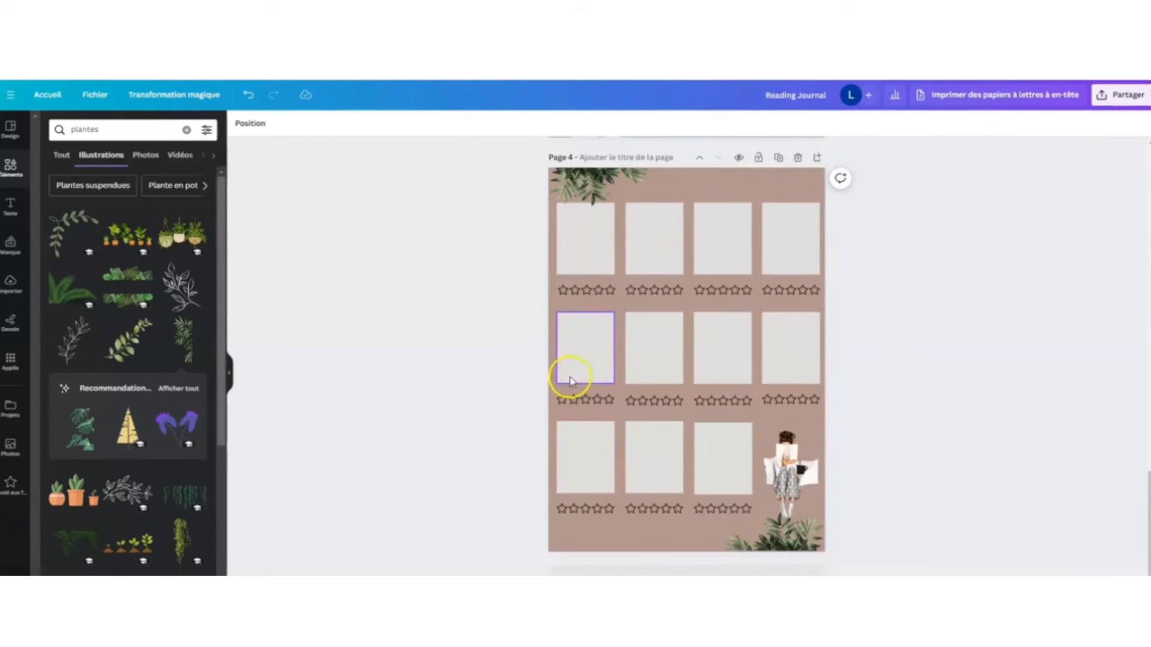
click(684, 267)
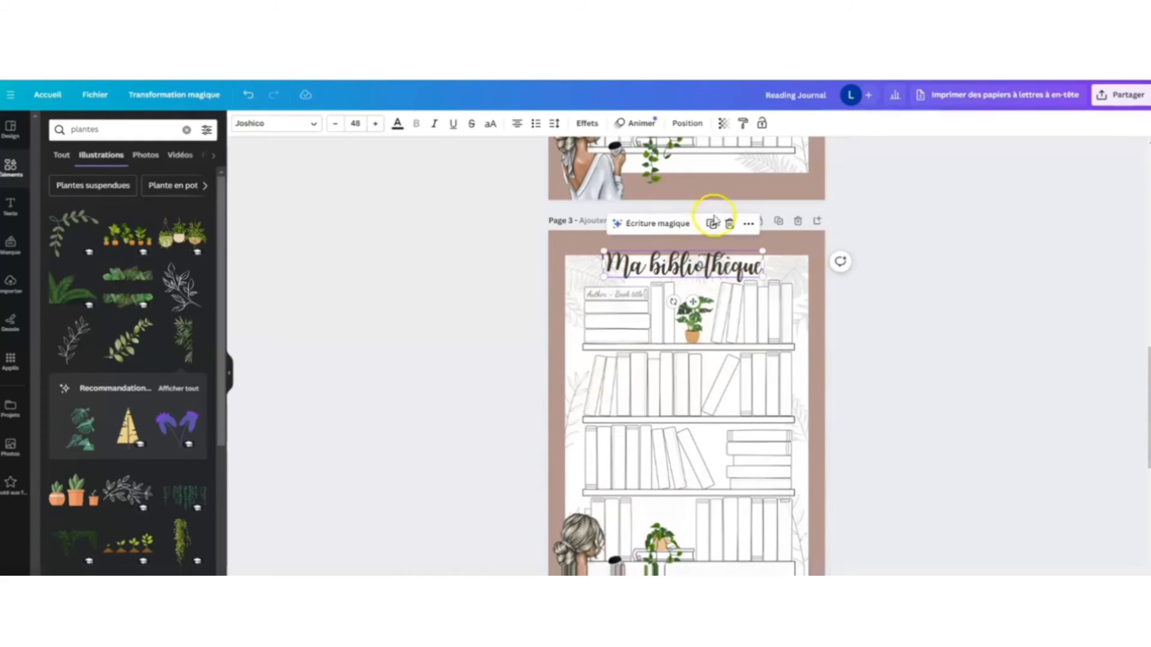
drag(683, 267, 736, 486)
double_click(737, 487)
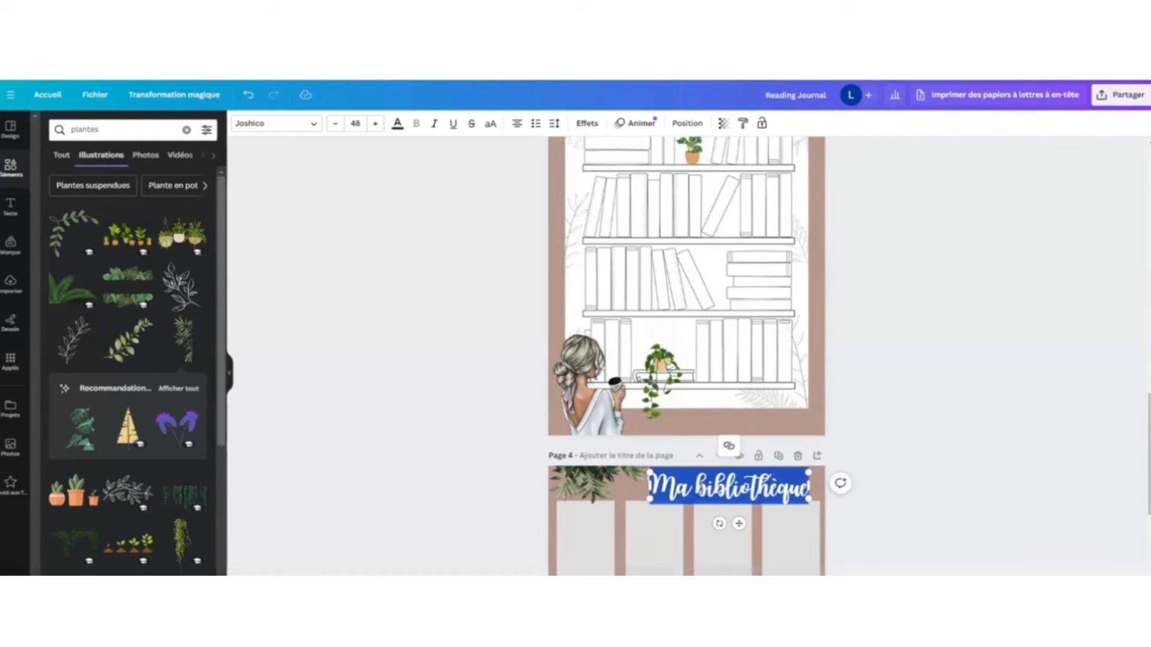
text(Book Review)
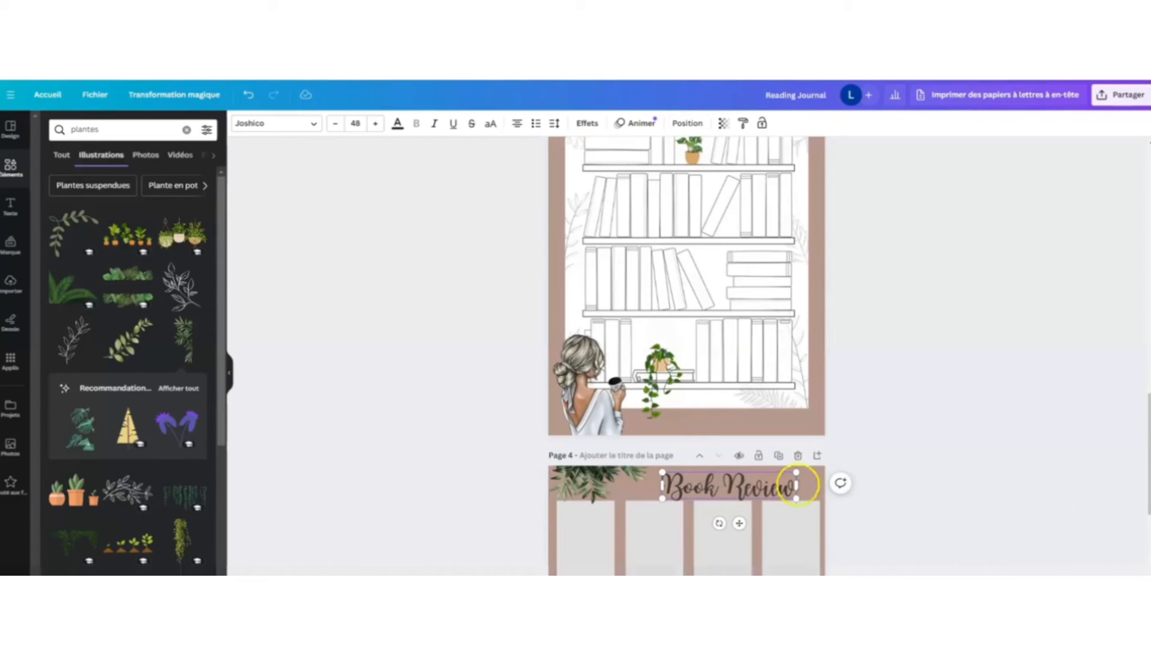
click(926, 467)
Step: Duplicate the finished "Book Review" page
scroll(874, 481, down, 5)
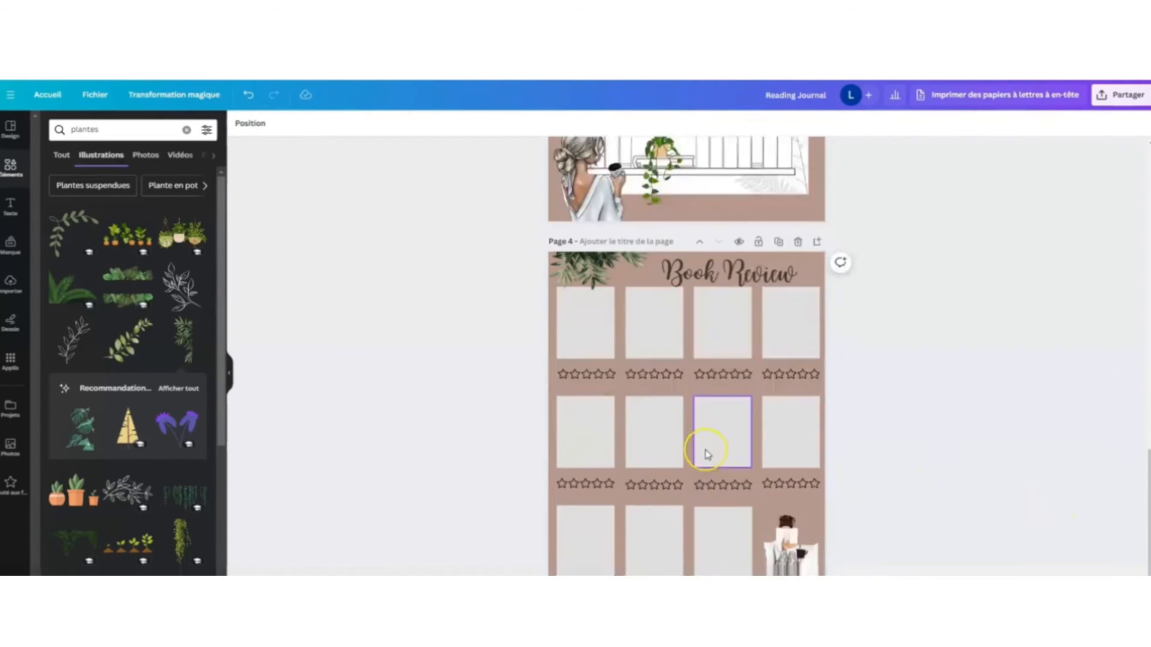
scroll(763, 229, up, 1)
click(778, 217)
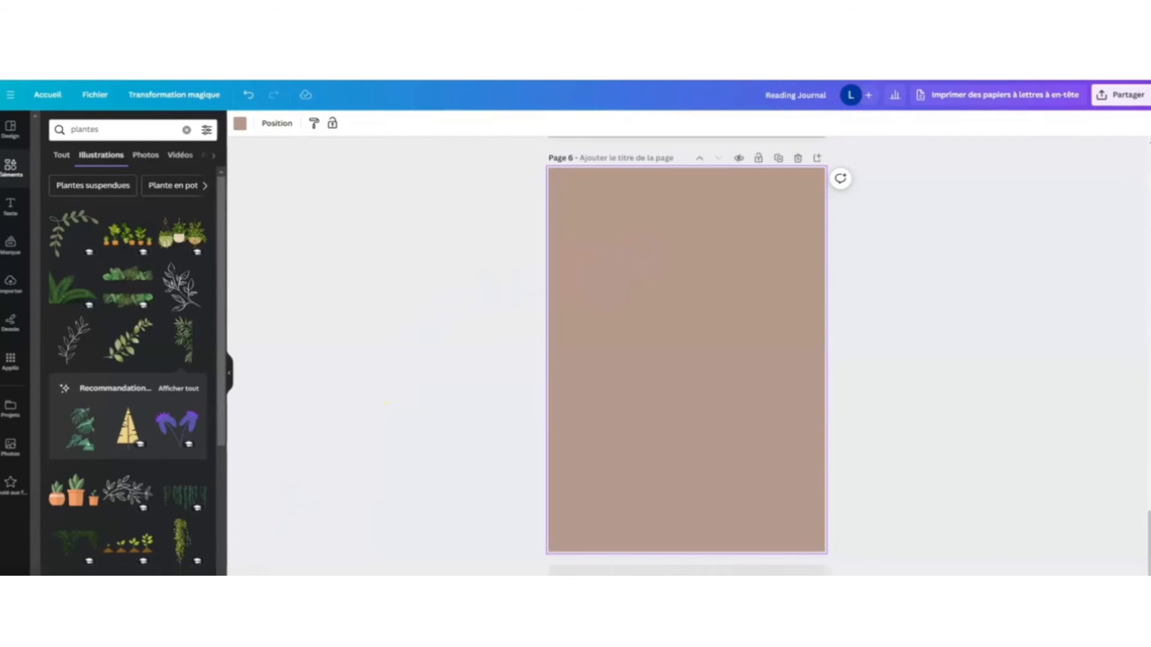
Step: Add a square shape to blank page 6 and fill it with the light beige-grey from the cover photo's colours
click(13, 172)
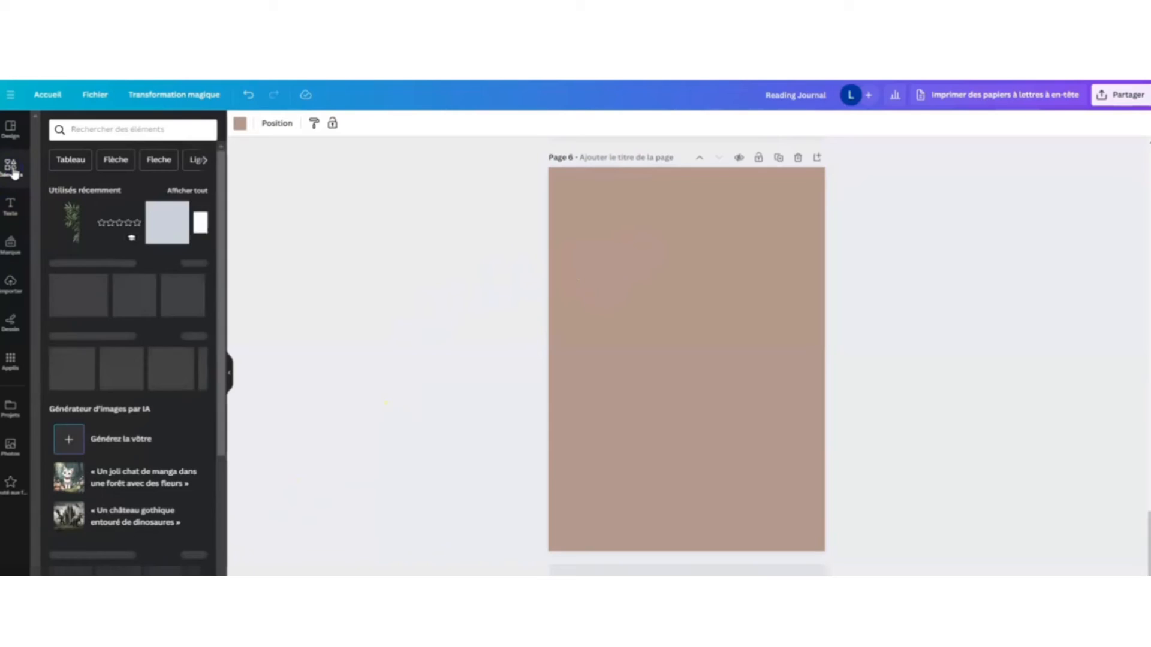
click(170, 226)
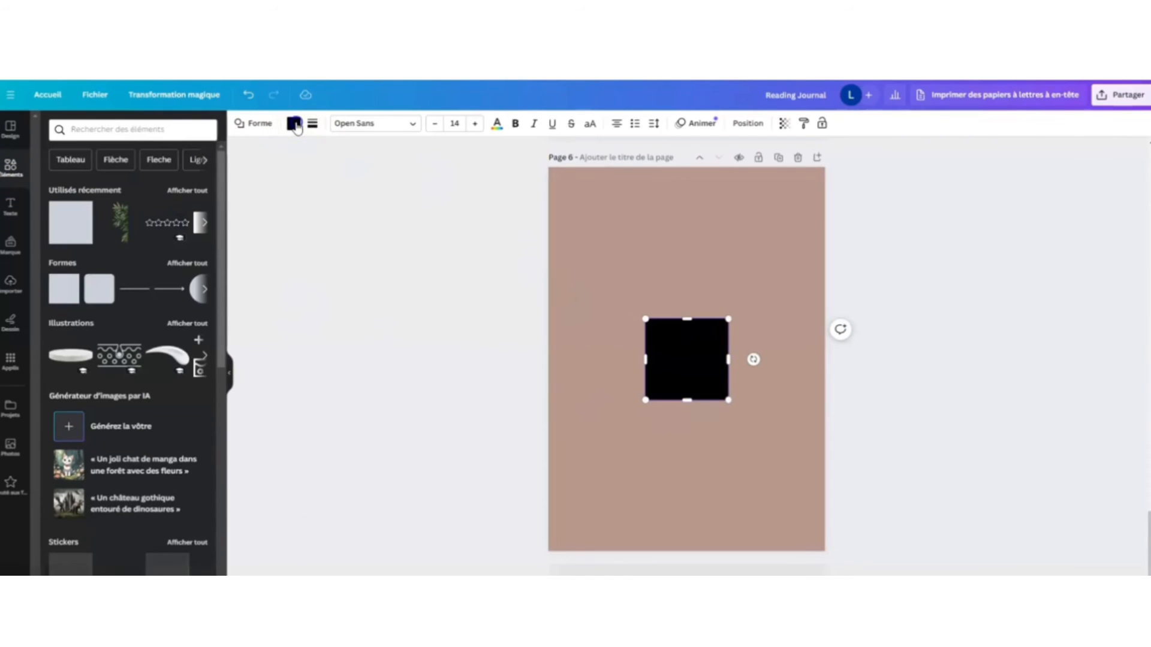
click(294, 123)
click(189, 329)
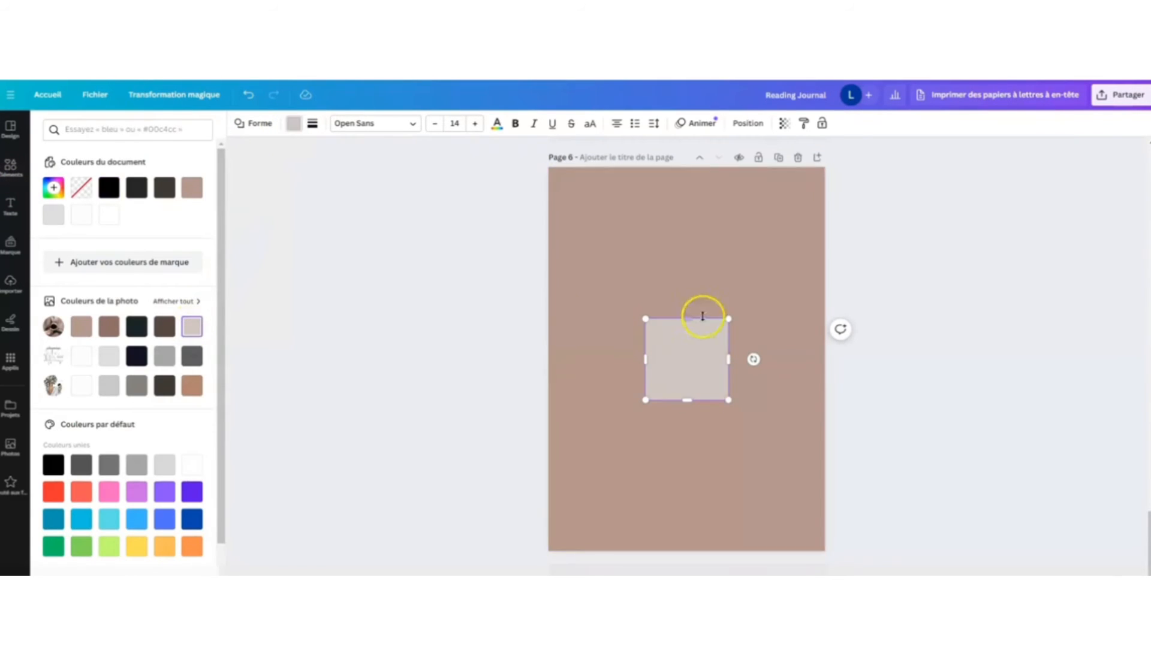
Step: Make the square a small upright rectangle in page 6's upper-left corner, and put a copy about 121 wide and 62 high beside it
scroll(701, 336, up, 4)
scroll(704, 360, down, 3)
drag(680, 411, 809, 282)
click(680, 354)
click(613, 277)
click(580, 217)
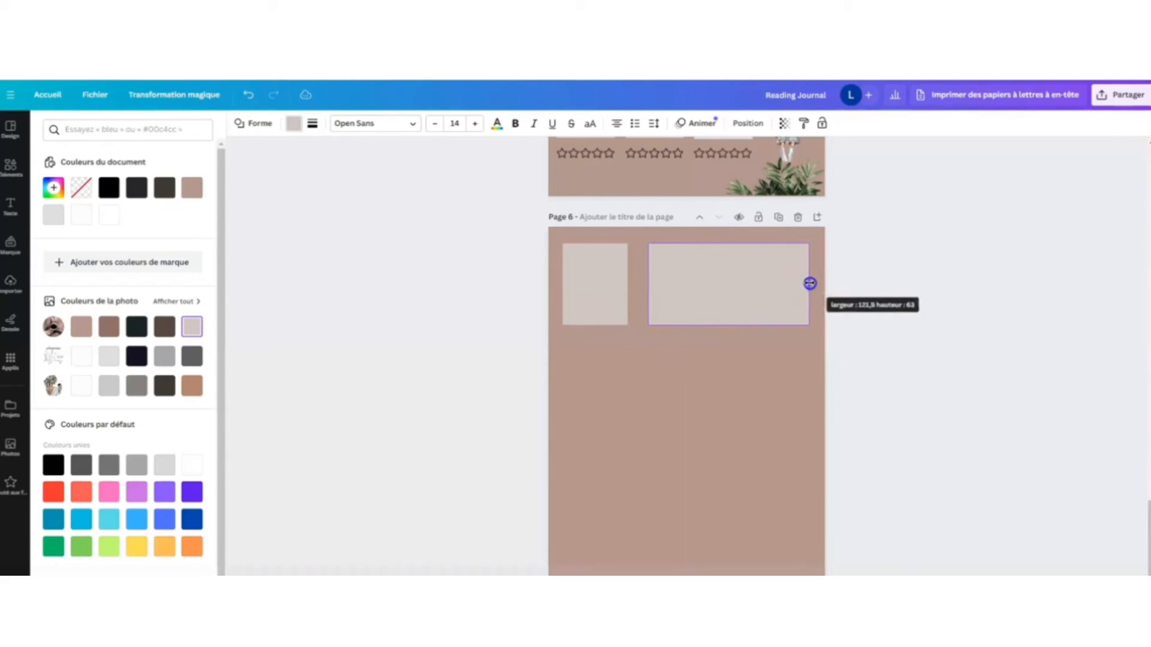
Step: Duplicate the small rectangle below itself, enlarge the copy to nearly half the page width, and place an equal one beside it
click(640, 385)
click(578, 280)
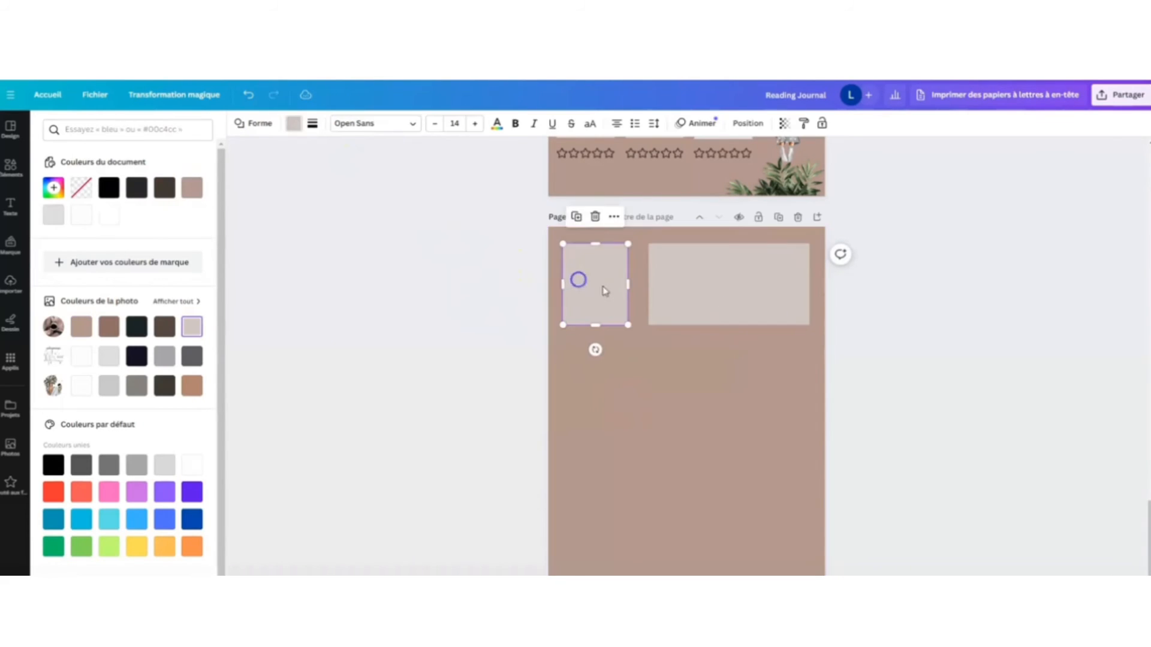
click(576, 219)
scroll(594, 228, down, 2)
drag(599, 229, 597, 334)
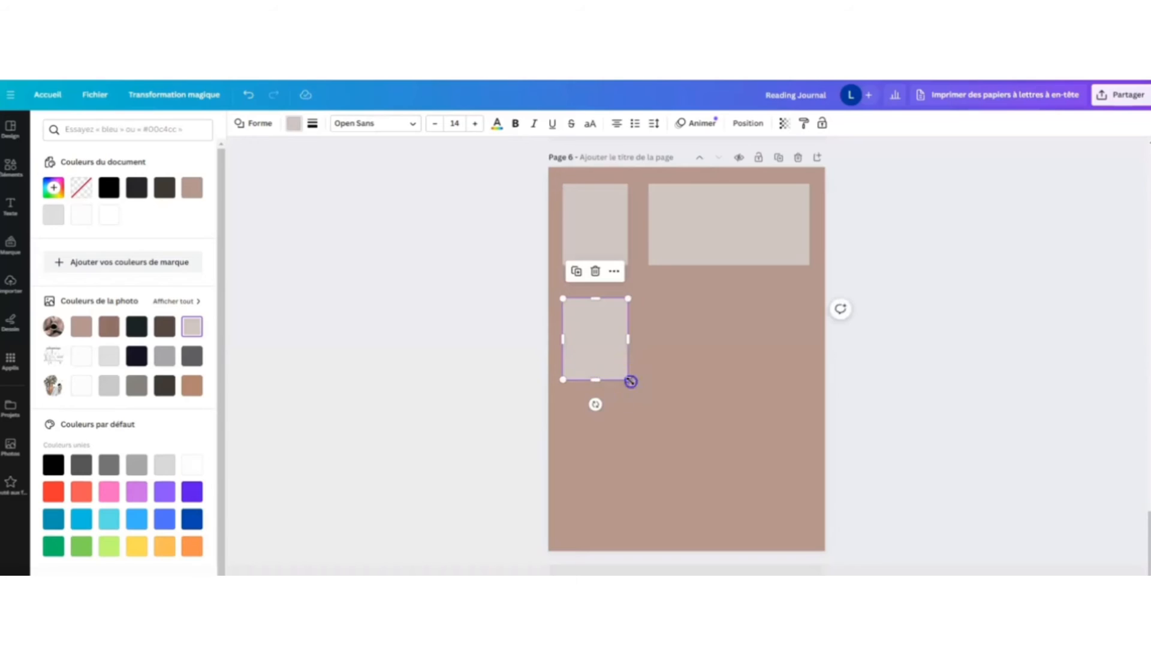
drag(631, 382, 750, 343)
click(598, 270)
Step: Duplicate the large left rectangle as a shorter block at the bottom of page 6, widened to span both large rectangles
click(615, 386)
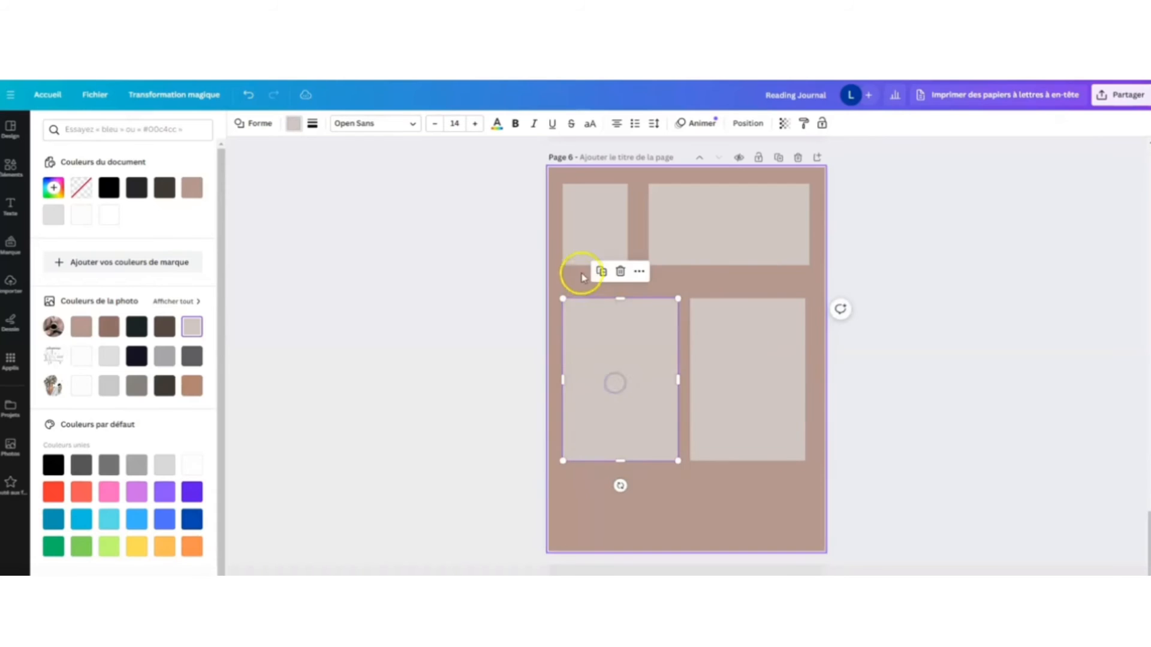
click(599, 271)
click(634, 387)
drag(627, 307, 608, 498)
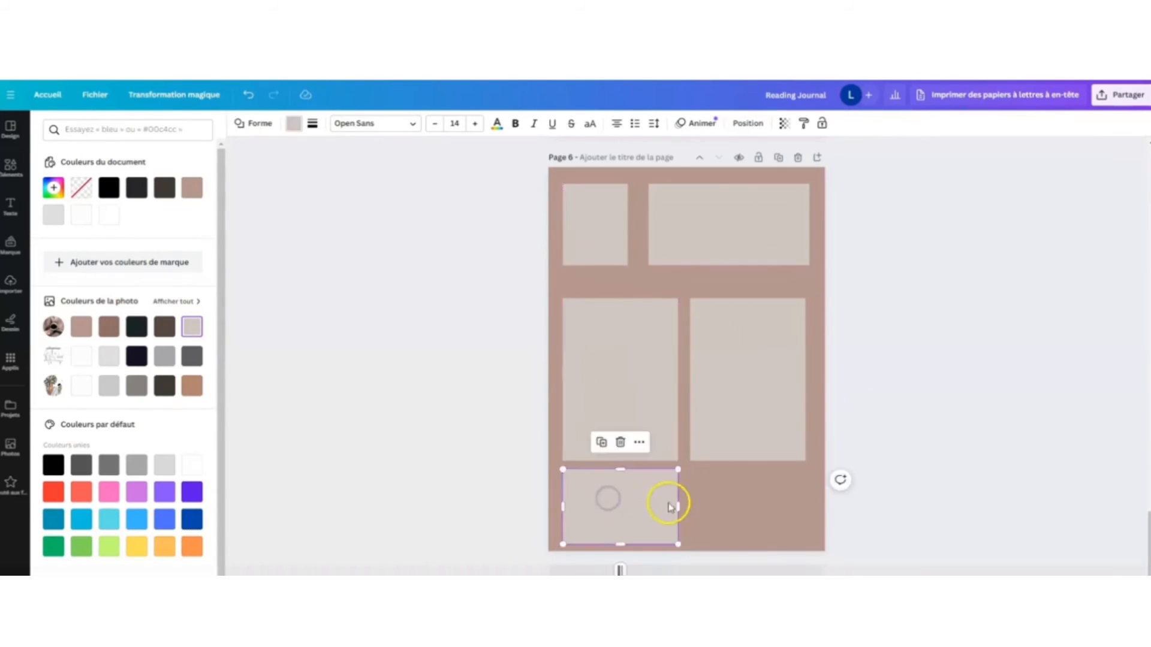
drag(678, 503, 805, 507)
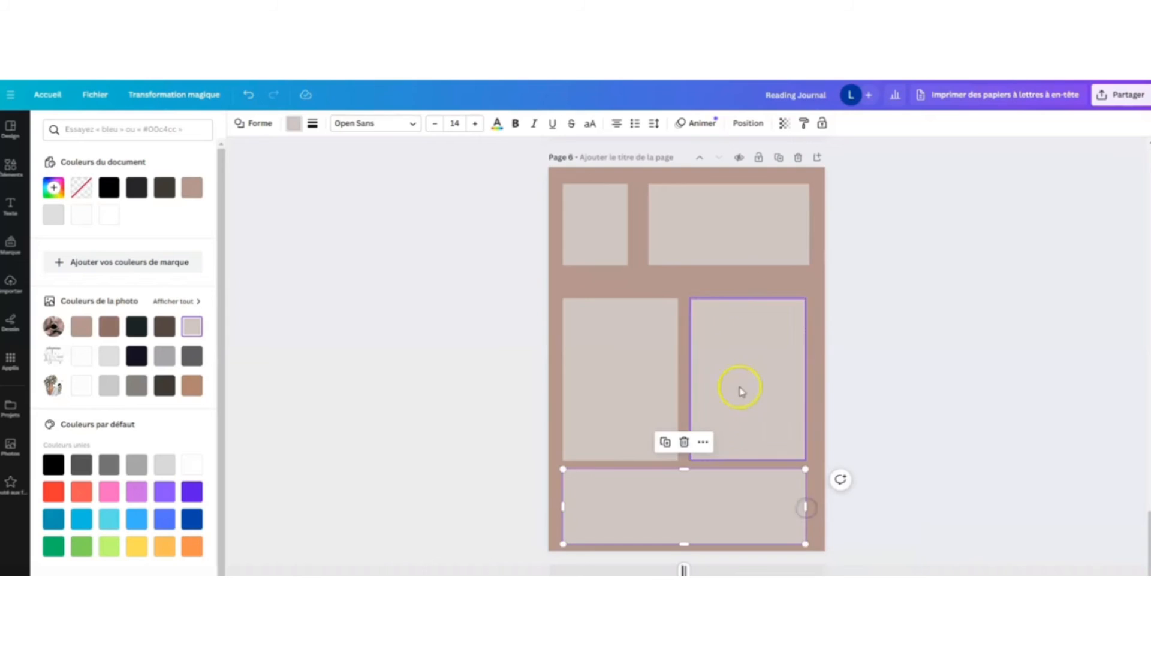
Step: Duplicate a five-star rating from page 5 and place the copy directly beneath the small upper-left rectangle on page 6
scroll(659, 270, up, 5)
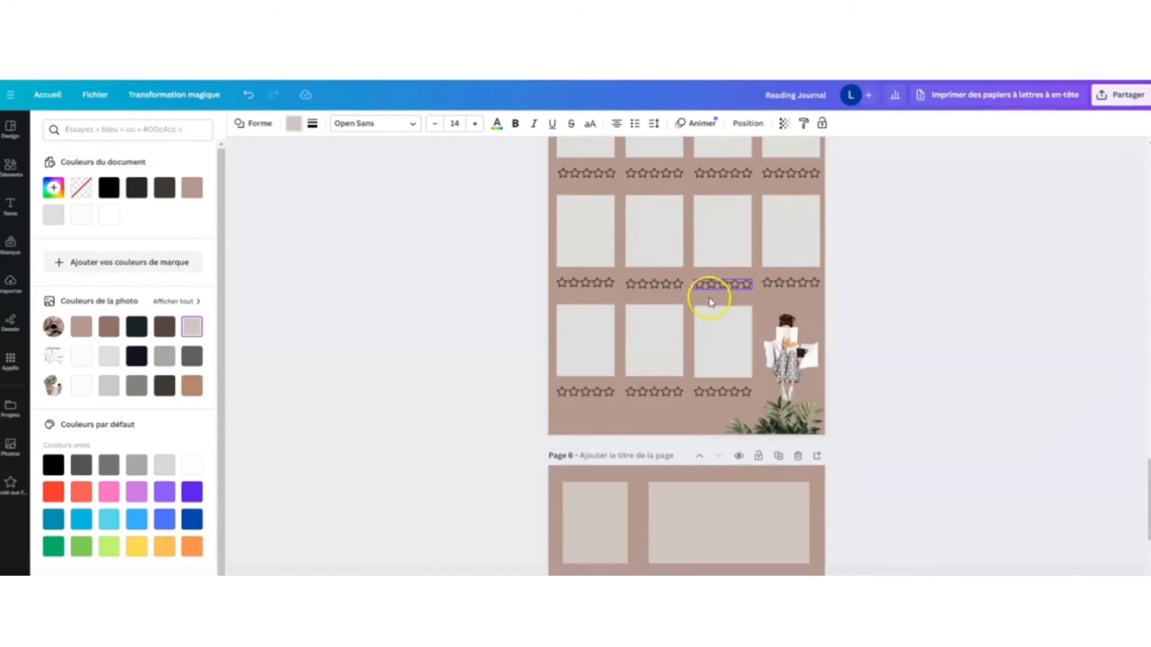
click(665, 393)
click(637, 360)
scroll(681, 360, down, 2)
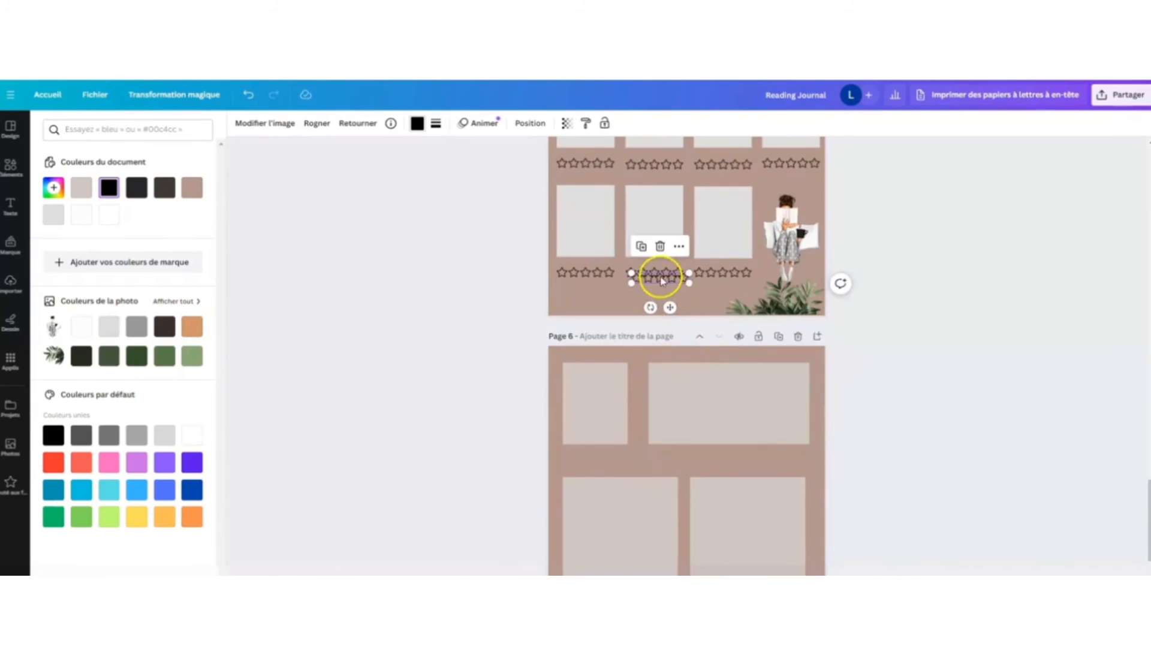
drag(665, 301, 594, 454)
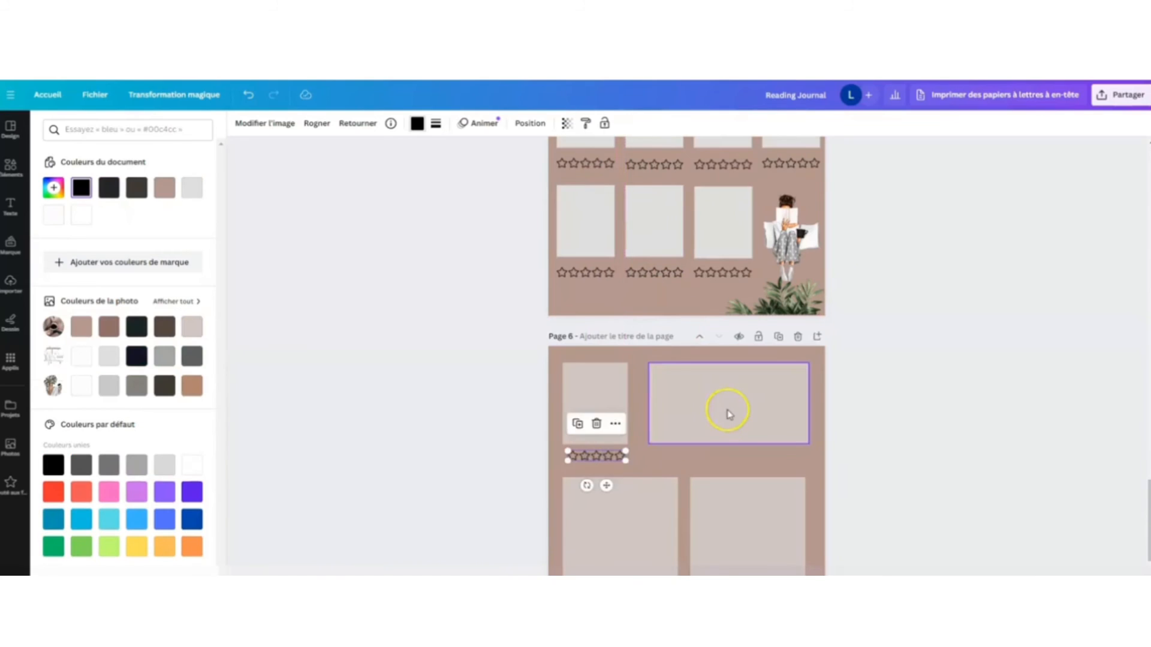
Step: Add a dark brown upright rounded rectangle at page 2's upper-right edge and layer it behind the bookshelf image as a side tab
scroll(728, 412, down, 3)
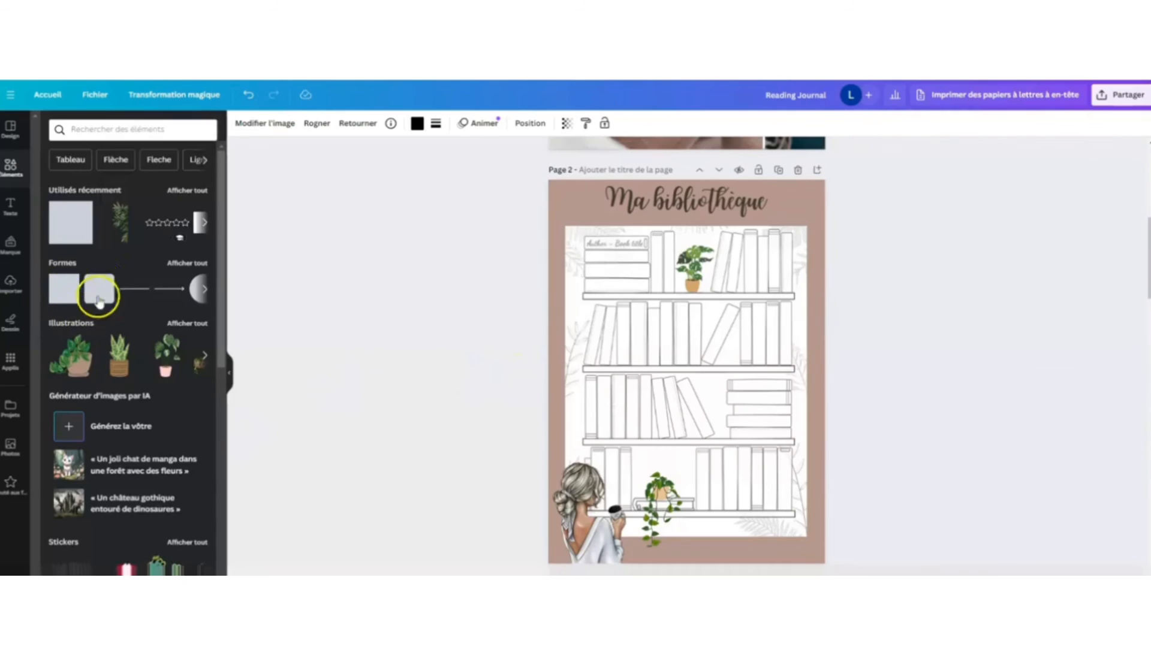
click(106, 284)
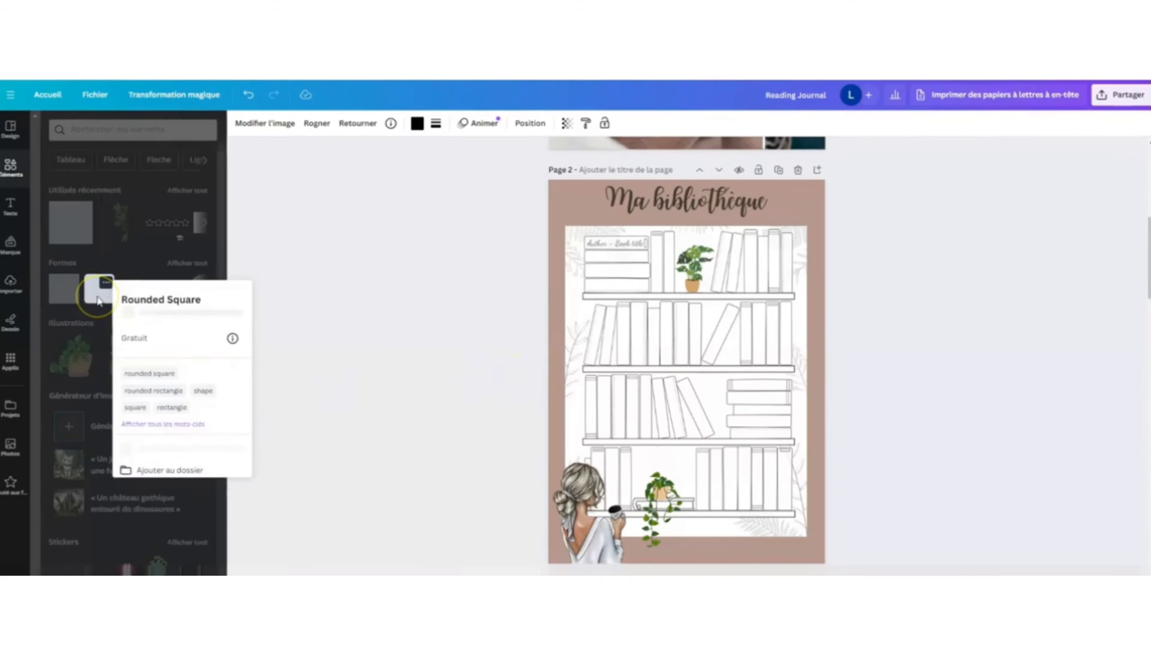
click(100, 299)
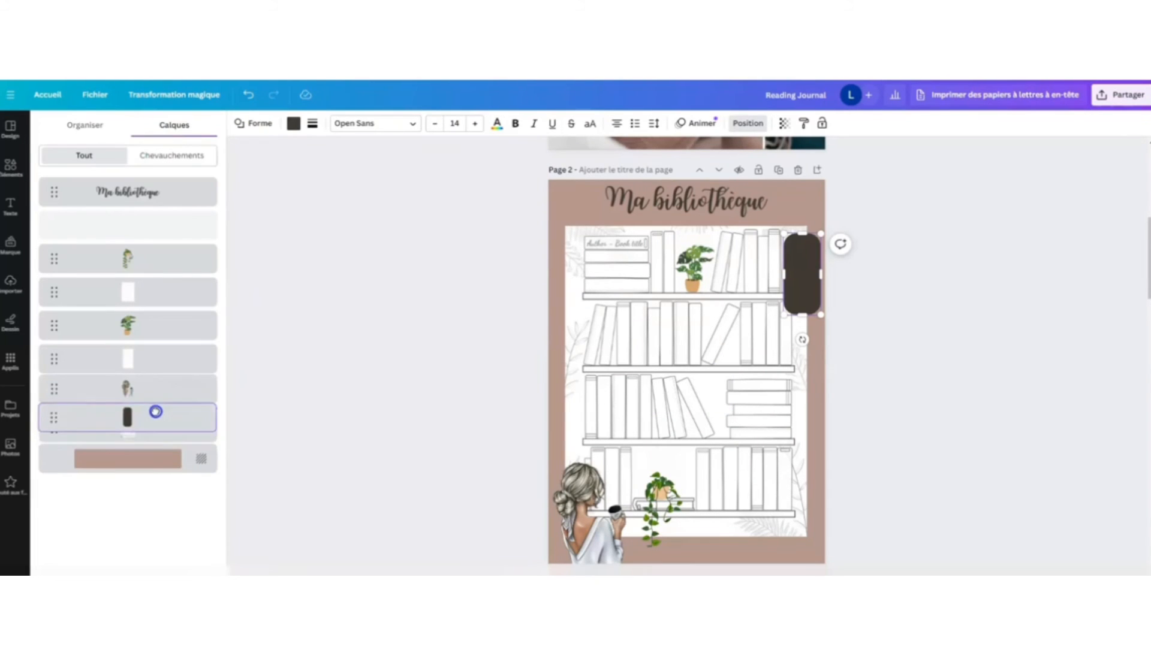
drag(154, 411, 146, 439)
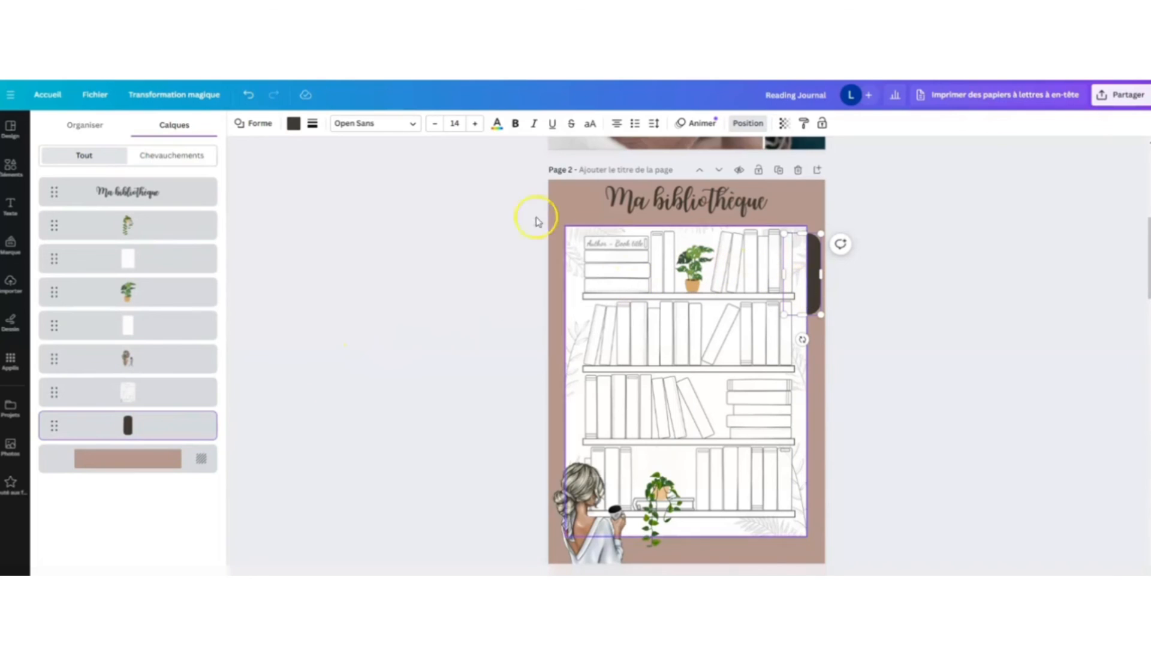
Step: Add the subheading "Book Review" to page 2 at size 12, rotated to read vertically beside the dark tab
click(11, 206)
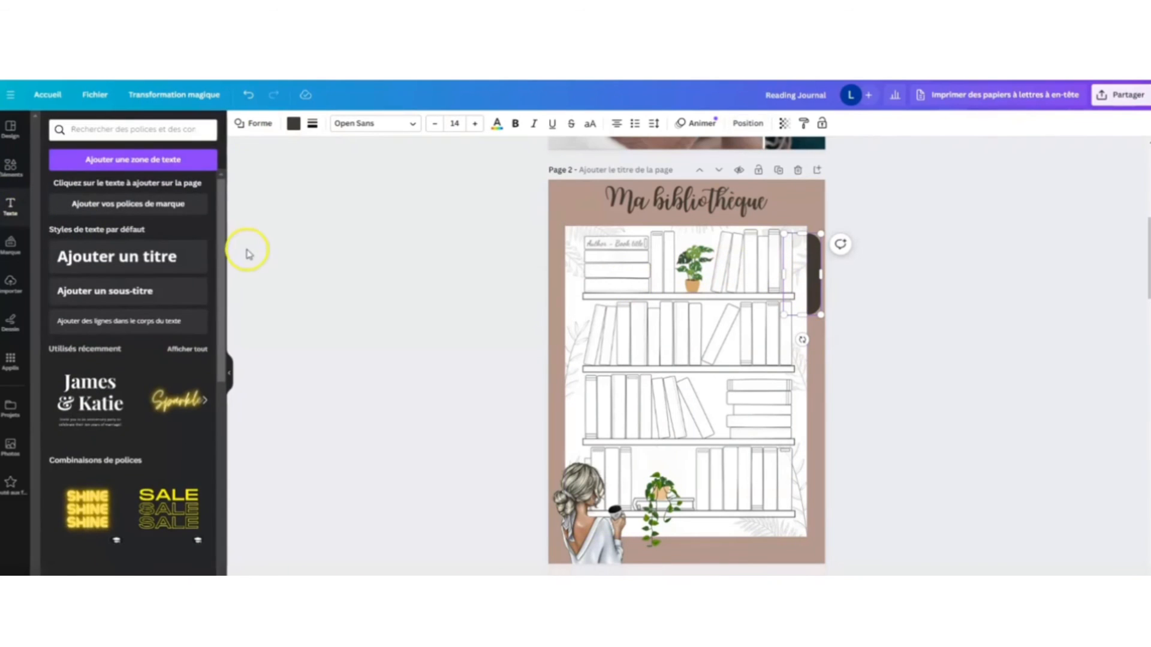
click(108, 293)
text(B)
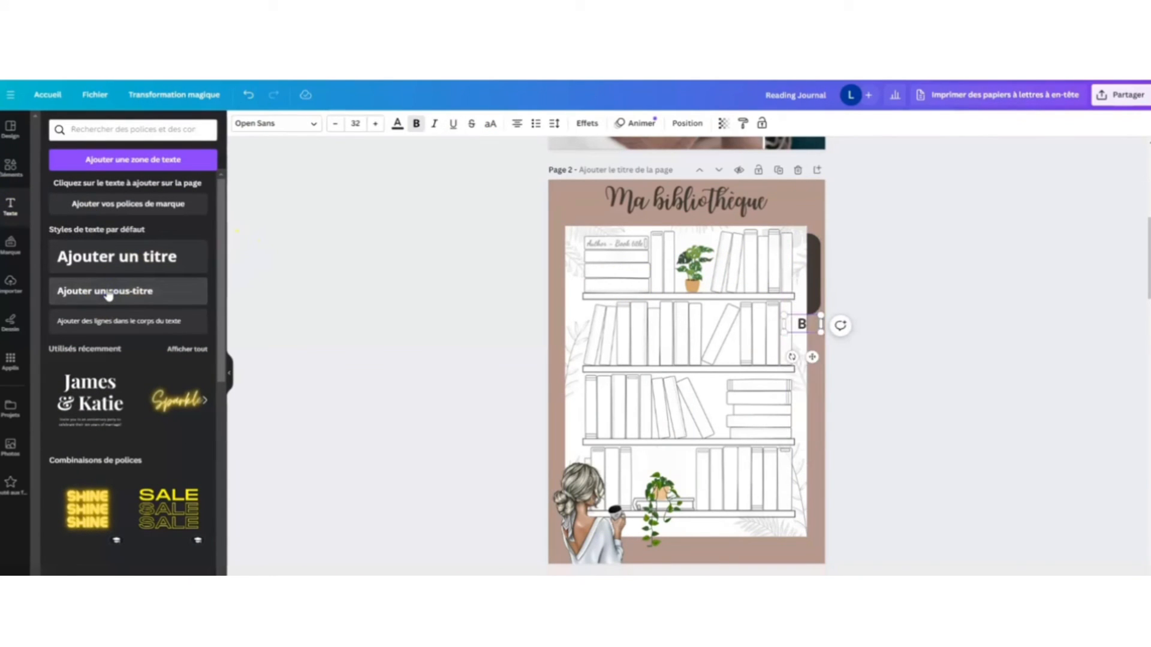
text(ook Review)
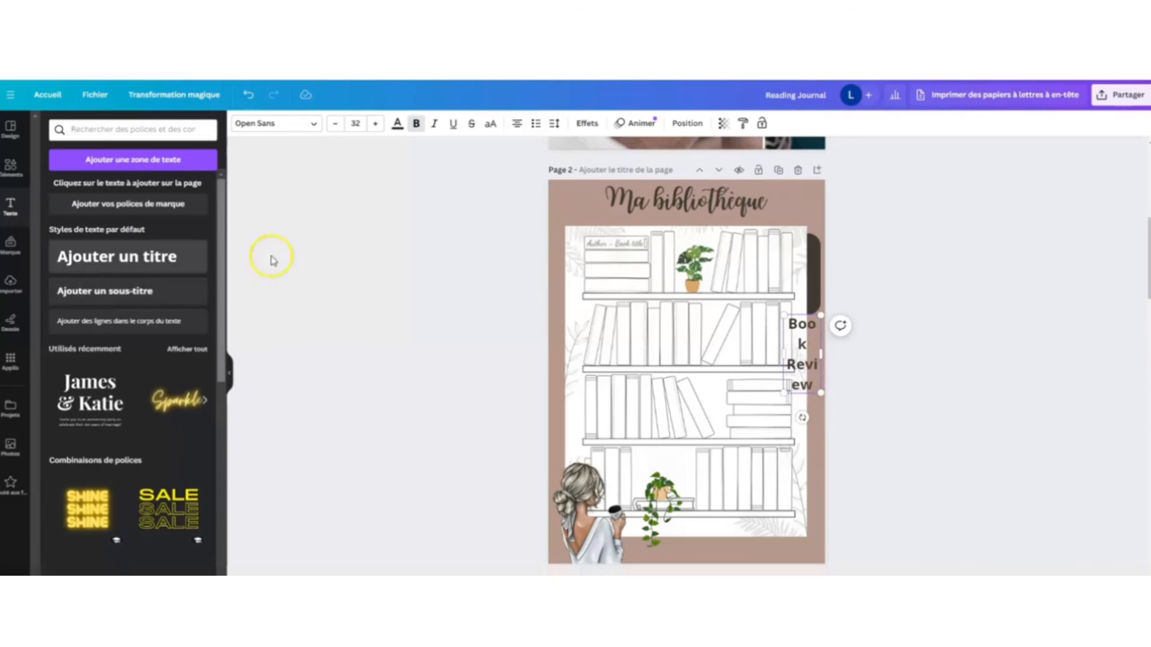
drag(785, 359, 706, 315)
drag(769, 379, 818, 313)
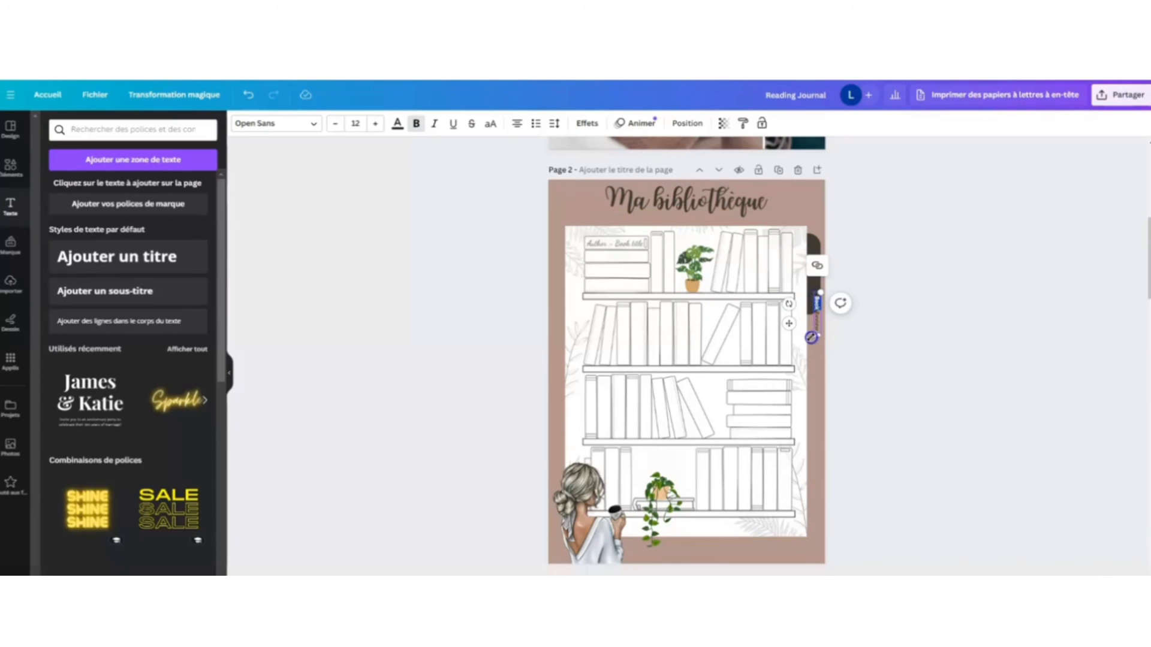
Step: Colour the whole vertical "Book Review" text white
click(396, 125)
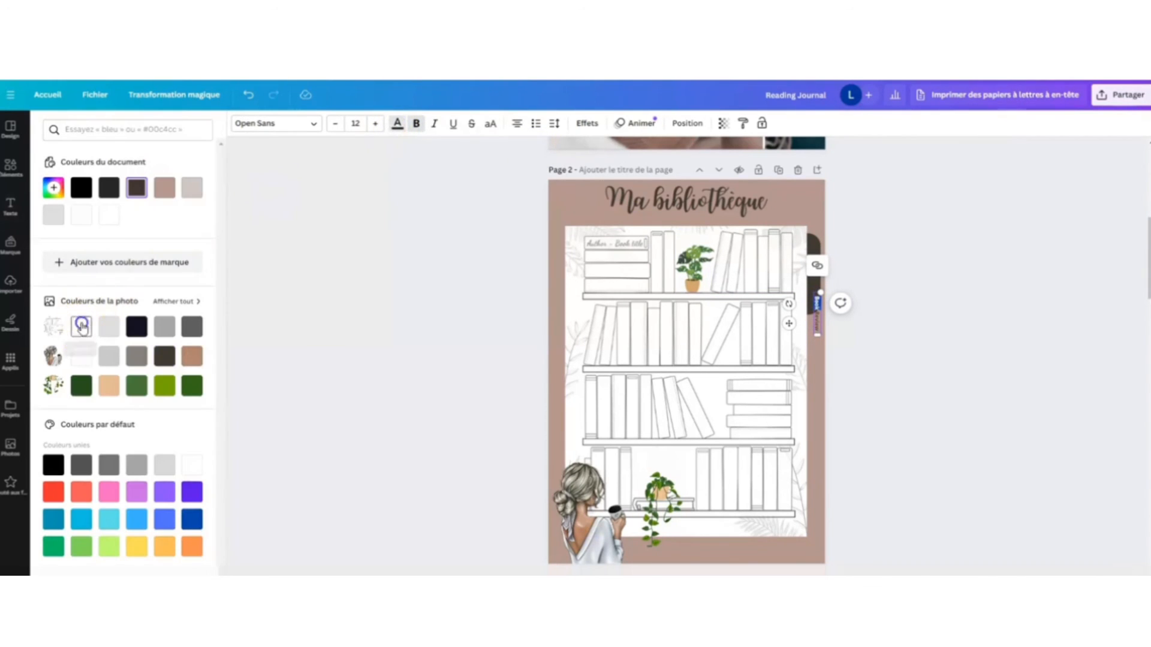
click(82, 327)
click(818, 321)
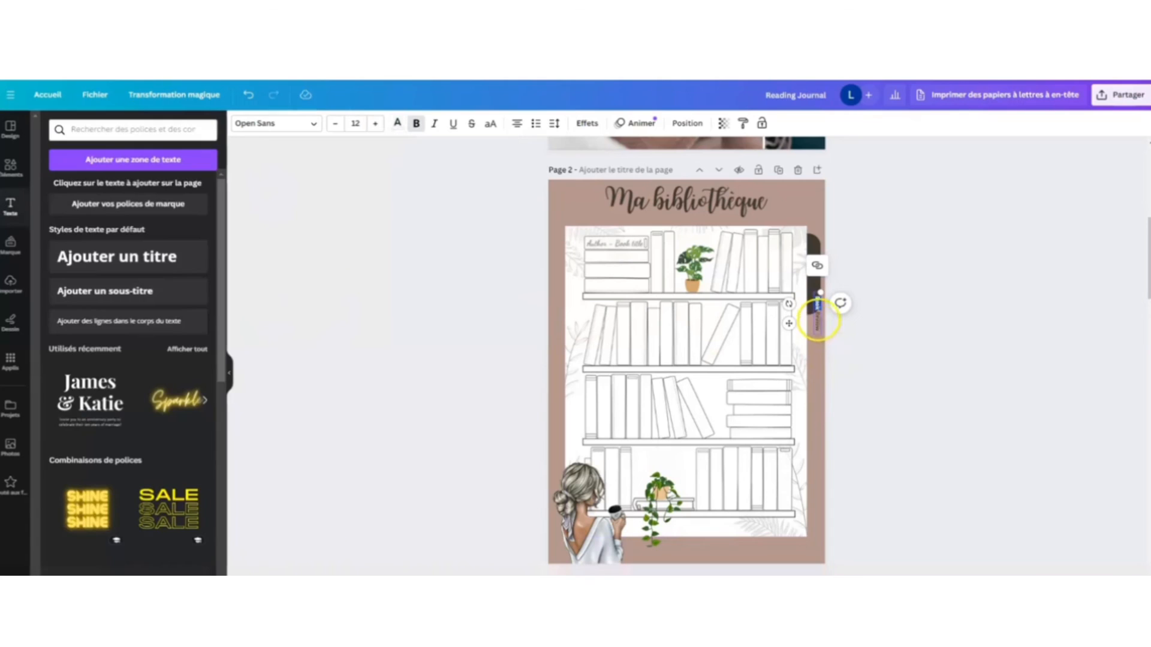
click(395, 125)
click(814, 328)
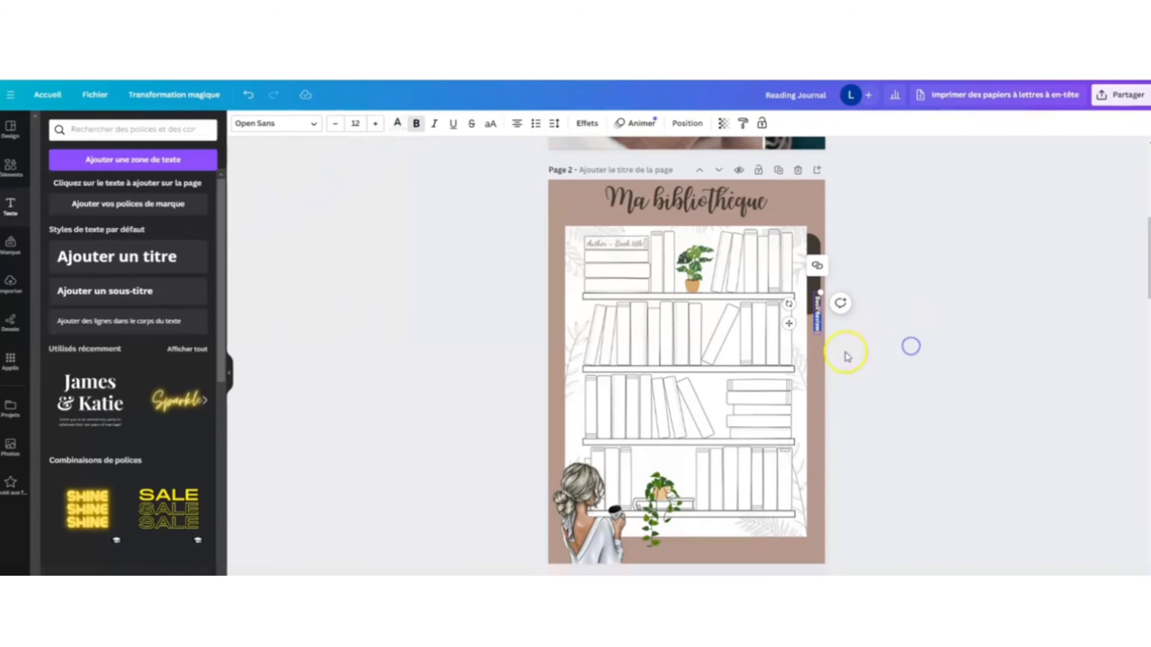
click(911, 346)
Step: Centre the vertical "Book Review" text on the dark tab and enlarge it to size 16.5
drag(819, 328, 823, 238)
click(856, 270)
drag(816, 289, 818, 292)
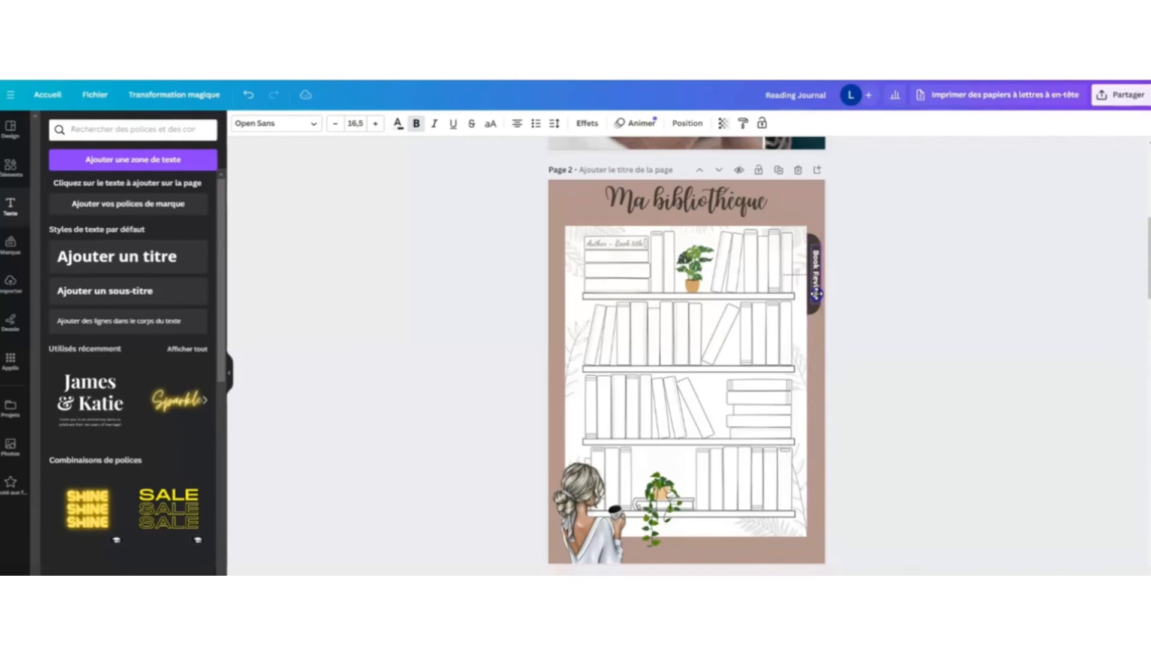
click(833, 327)
Step: Link the dark tab shape on page 2 to page 4 of the document
click(815, 311)
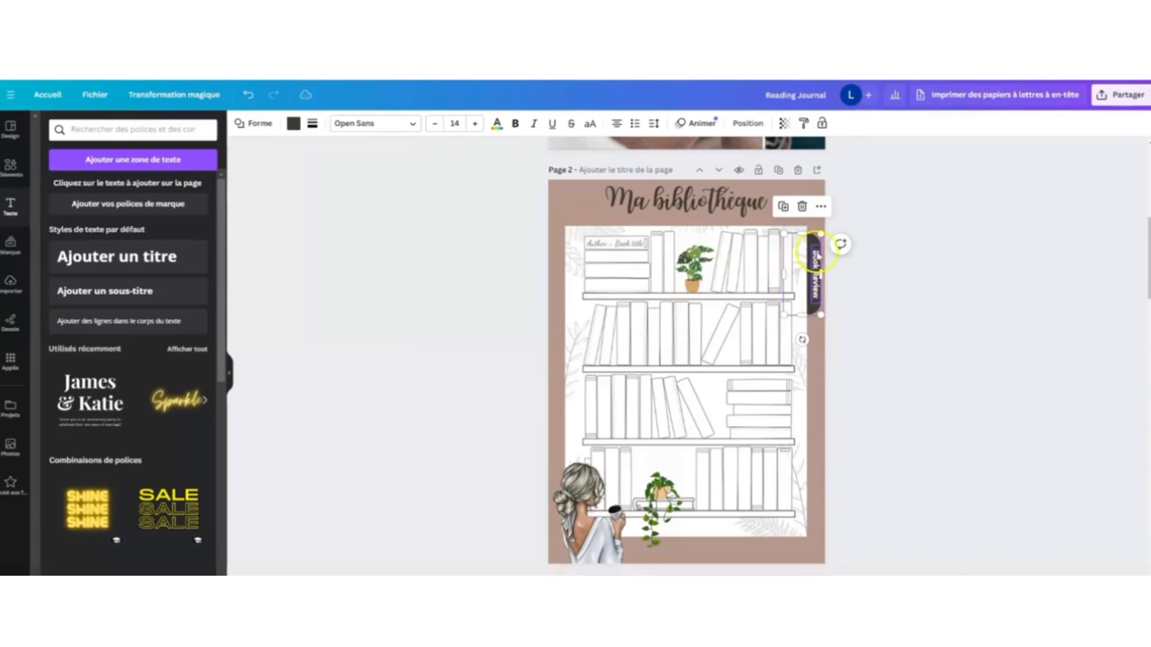
click(822, 207)
click(839, 423)
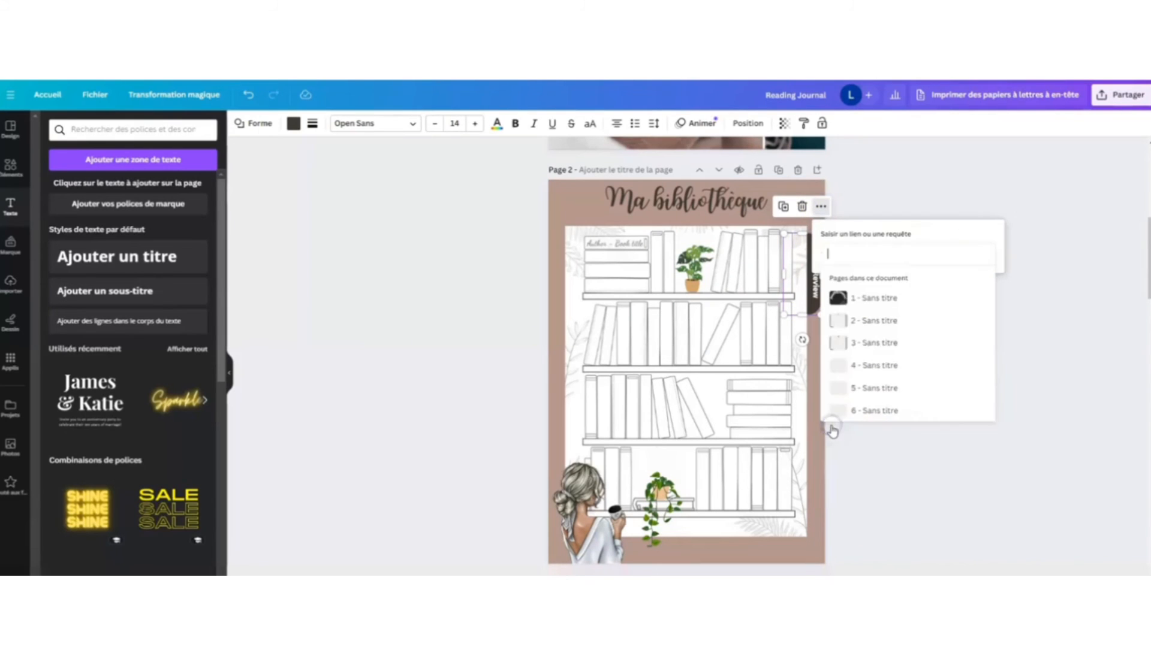
click(944, 353)
scroll(944, 353, down, 2)
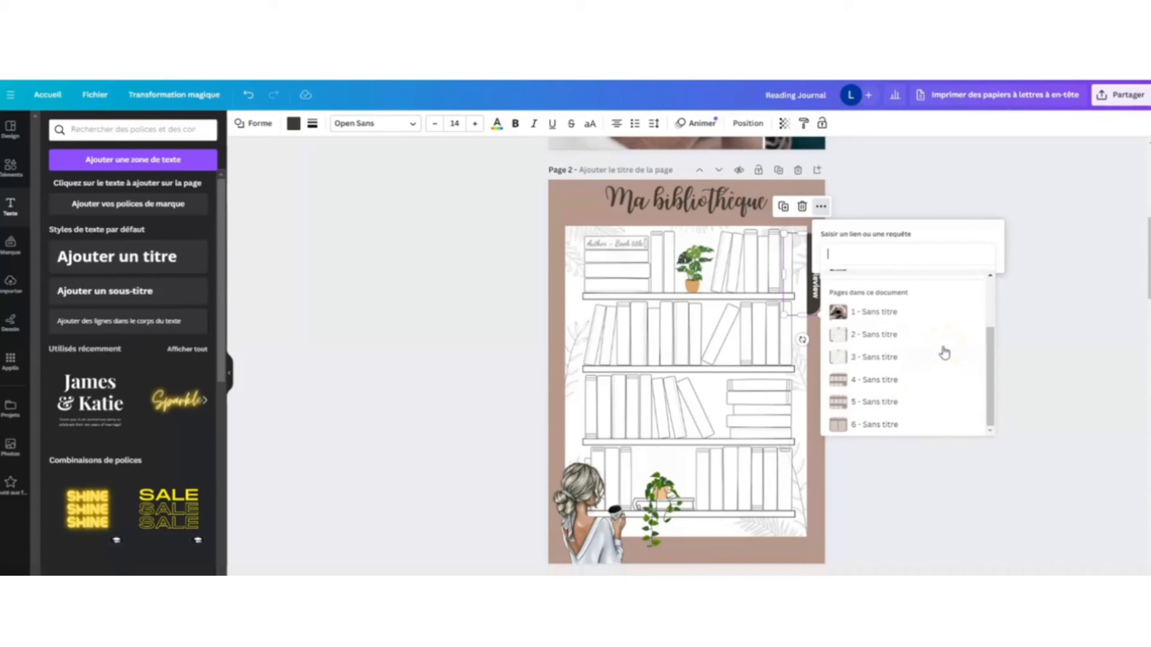
click(875, 381)
click(925, 283)
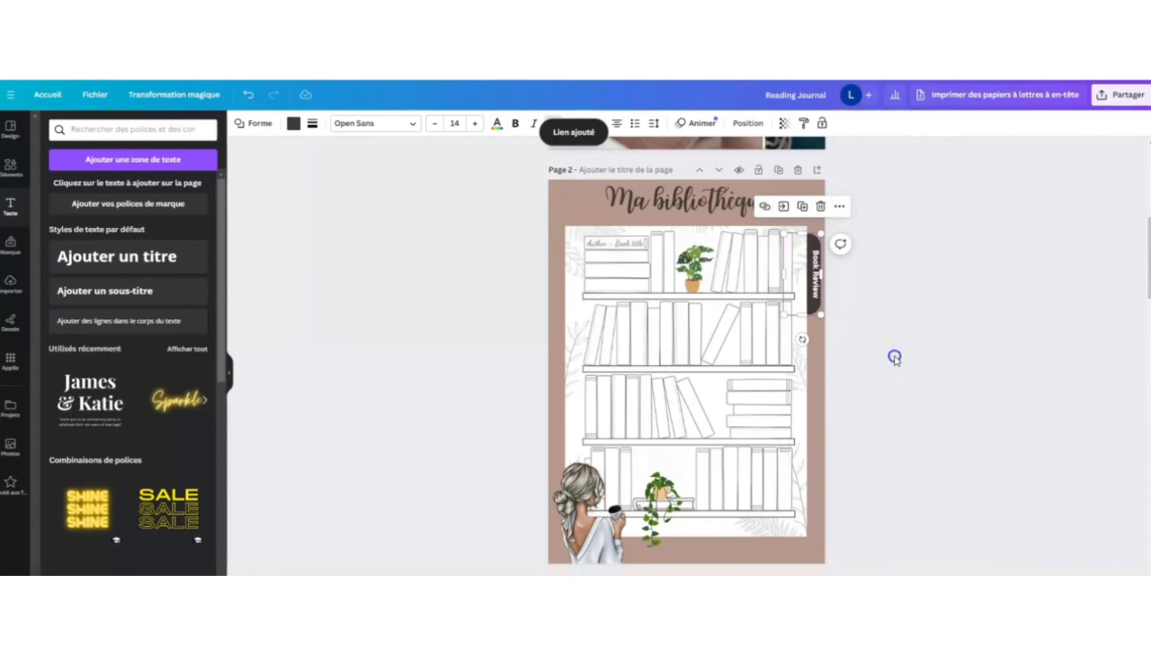
click(895, 358)
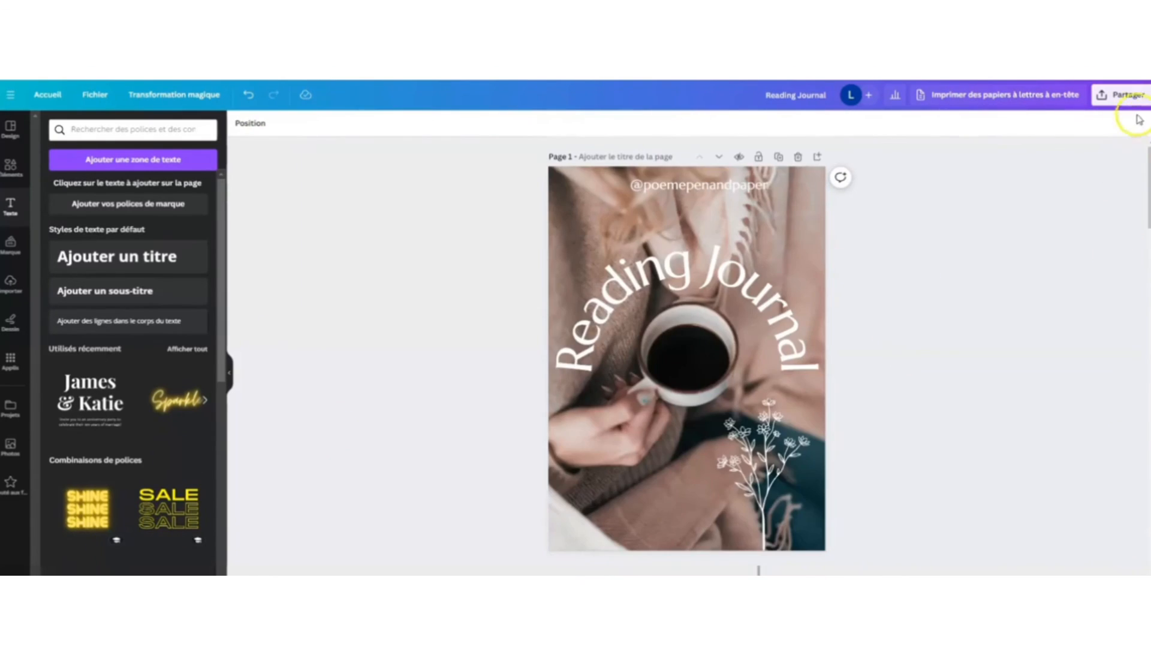
Step: Download all six pages of the design as a standard PDF
click(1138, 98)
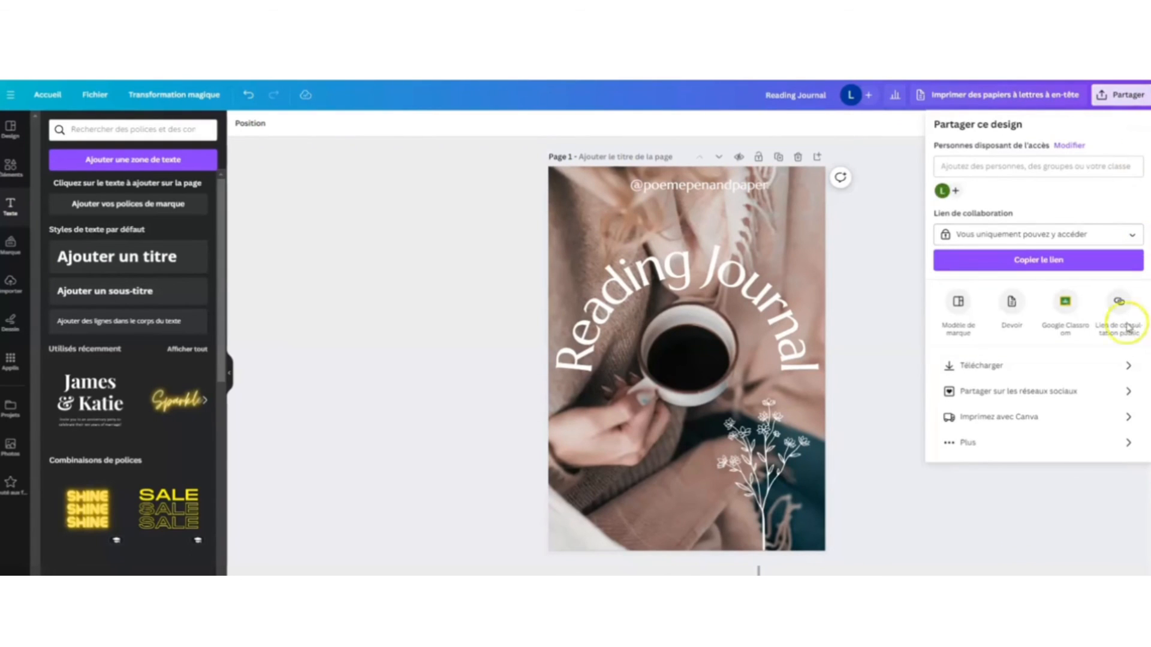
click(1002, 367)
click(1135, 171)
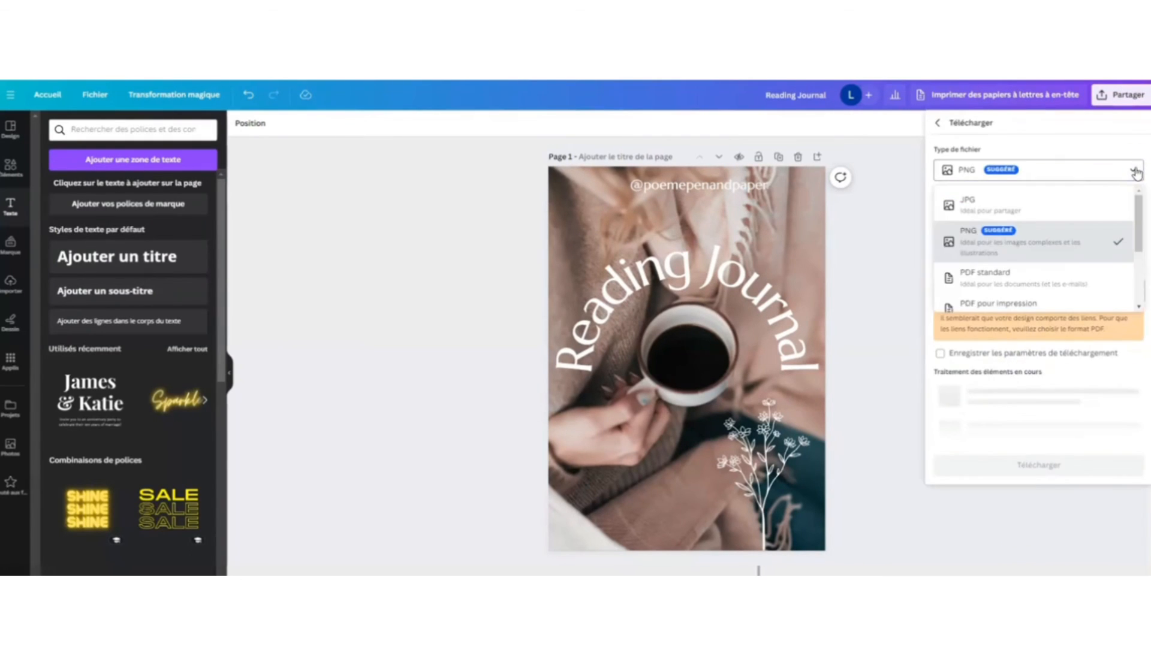
click(1009, 277)
click(1048, 291)
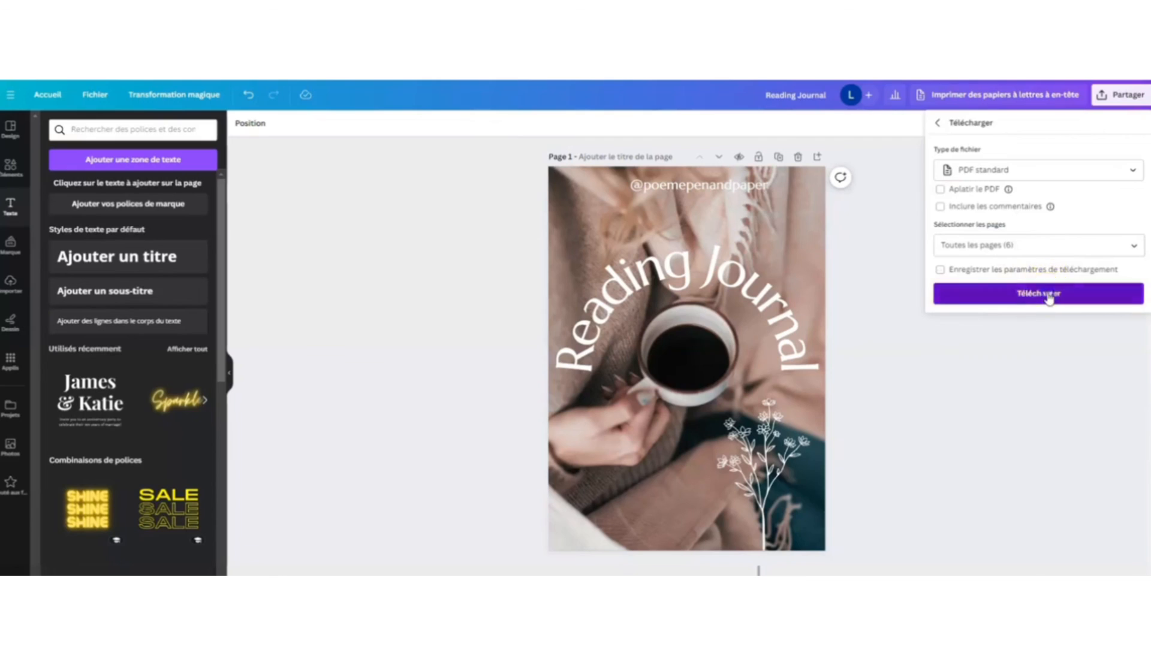